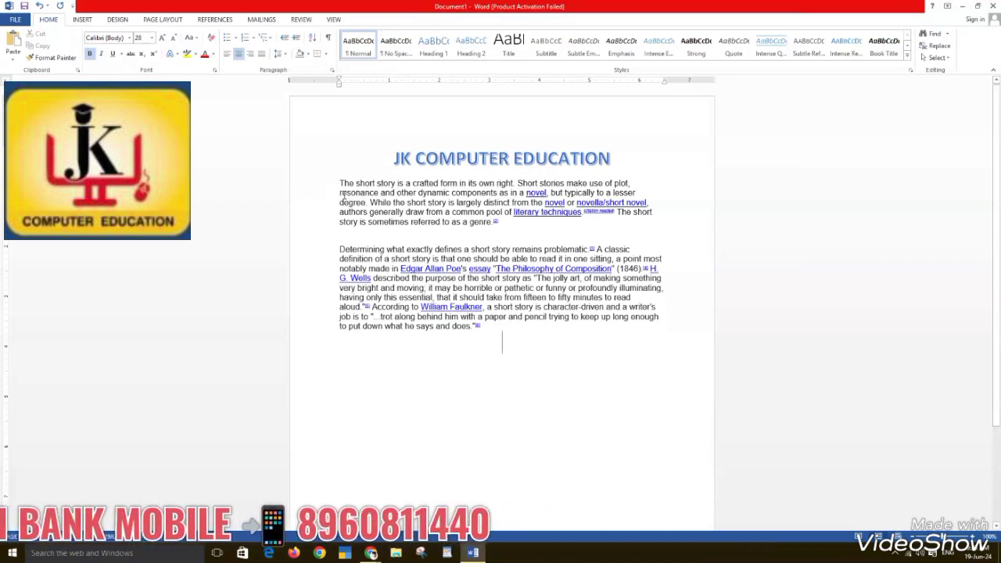
Split the second body paragraph so that "definition of a short story" starts a new paragraph.
{"action": "left_click", "coordinate": [338, 250]}
{"action": "left_click", "coordinate": [340, 261]}
{"action": "key", "text": "Return"}
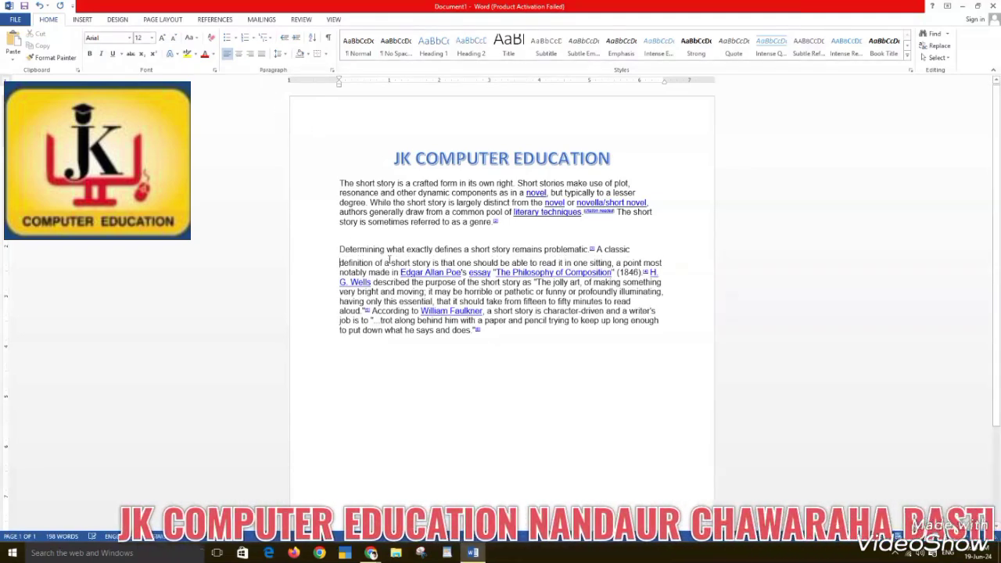
Set the line spacing of all the body text below the title to 1.0.
{"action": "left_click_drag", "start_coordinate": [338, 182], "coordinate": [594, 341]}
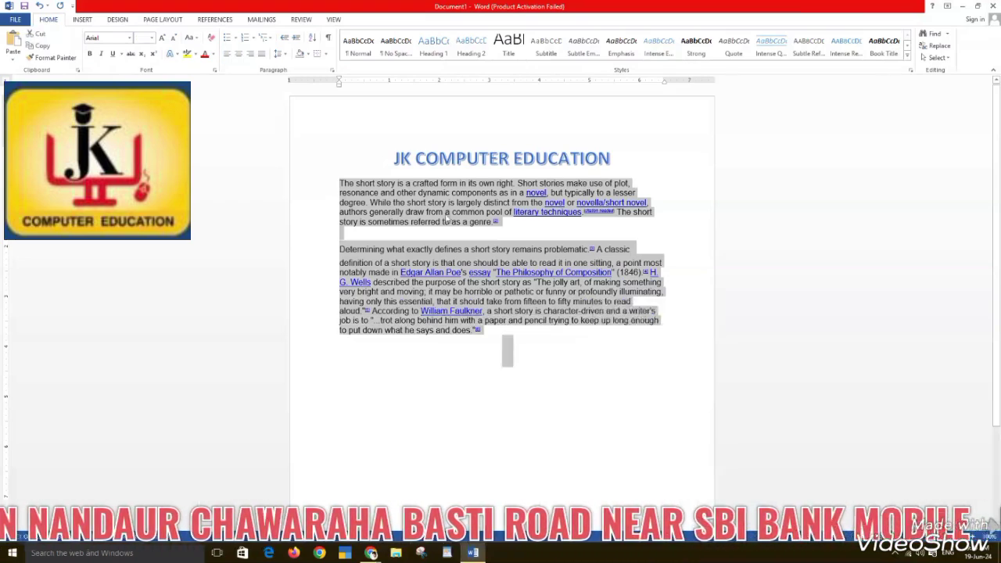
{"action": "left_click", "coordinate": [279, 53]}
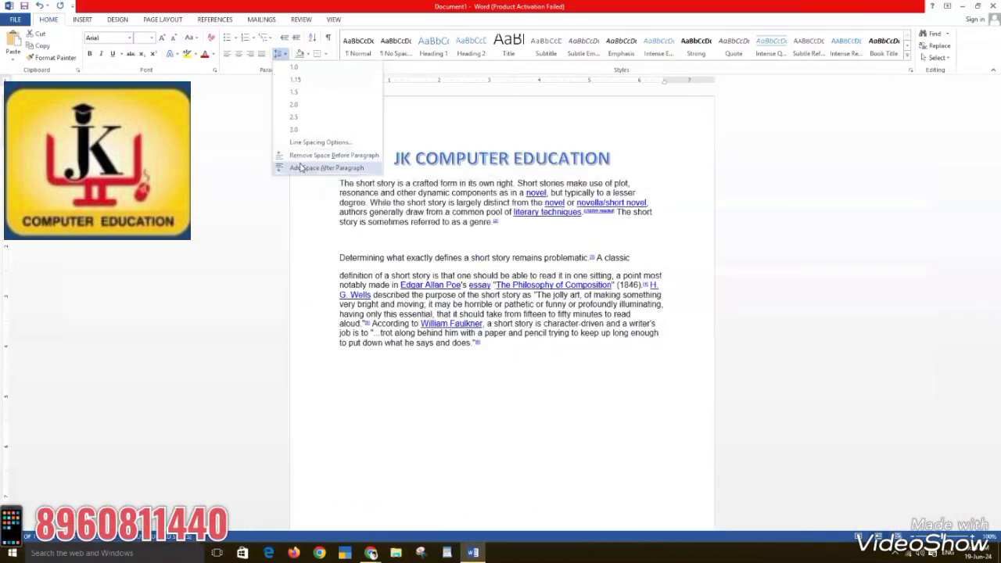
{"action": "left_click", "coordinate": [292, 68]}
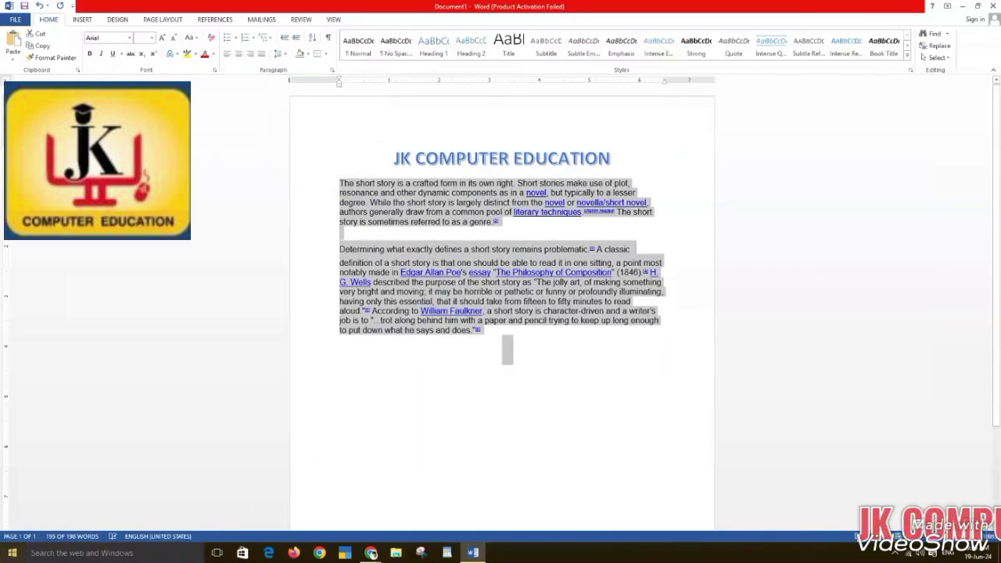
{"action": "left_click", "coordinate": [488, 361]}
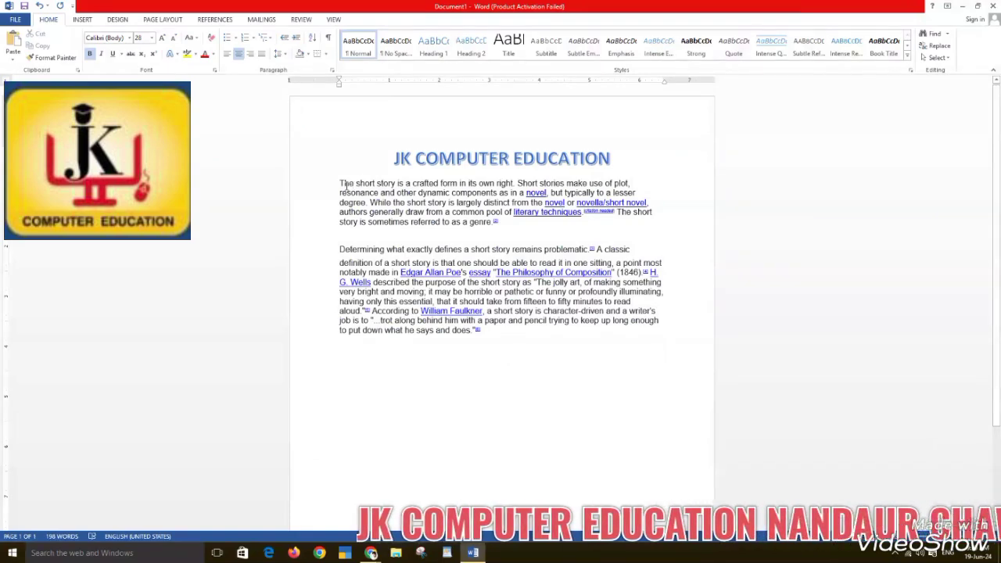
Select the body text below the title and look through the available text styles without applying one.
{"action": "left_click_drag", "start_coordinate": [338, 182], "coordinate": [508, 348]}
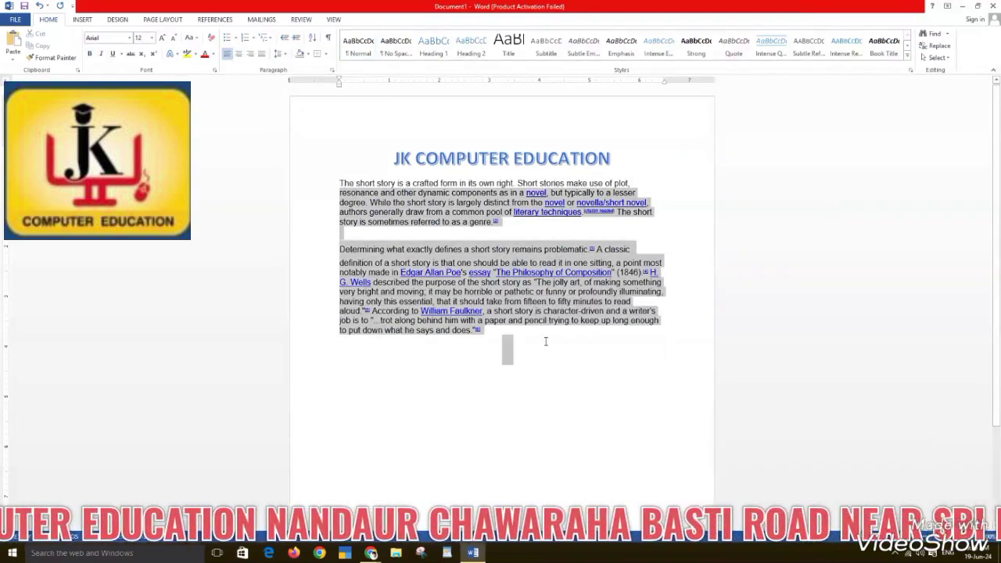
{"action": "left_click_drag", "start_coordinate": [341, 180], "coordinate": [478, 332]}
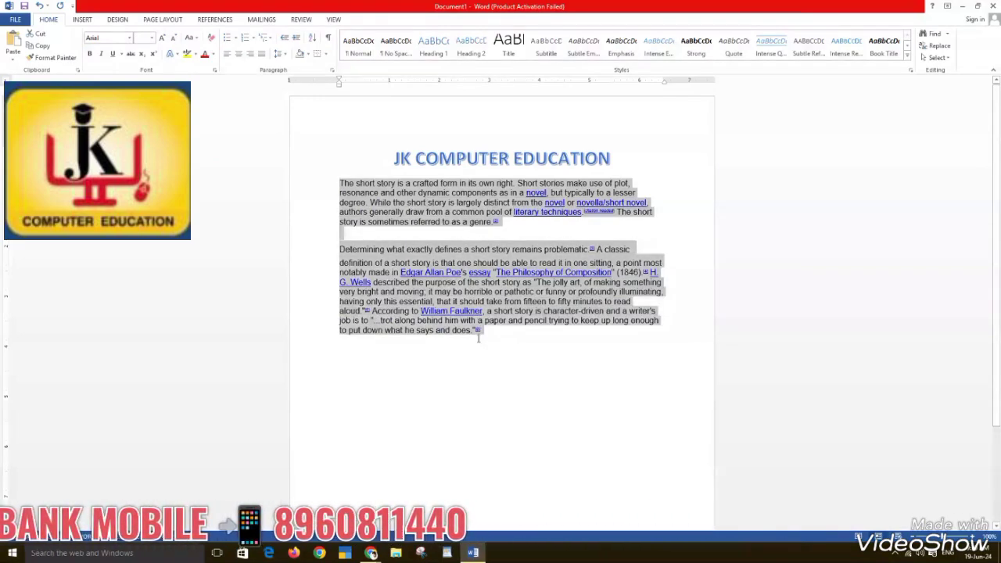
{"action": "left_click", "coordinate": [363, 54]}
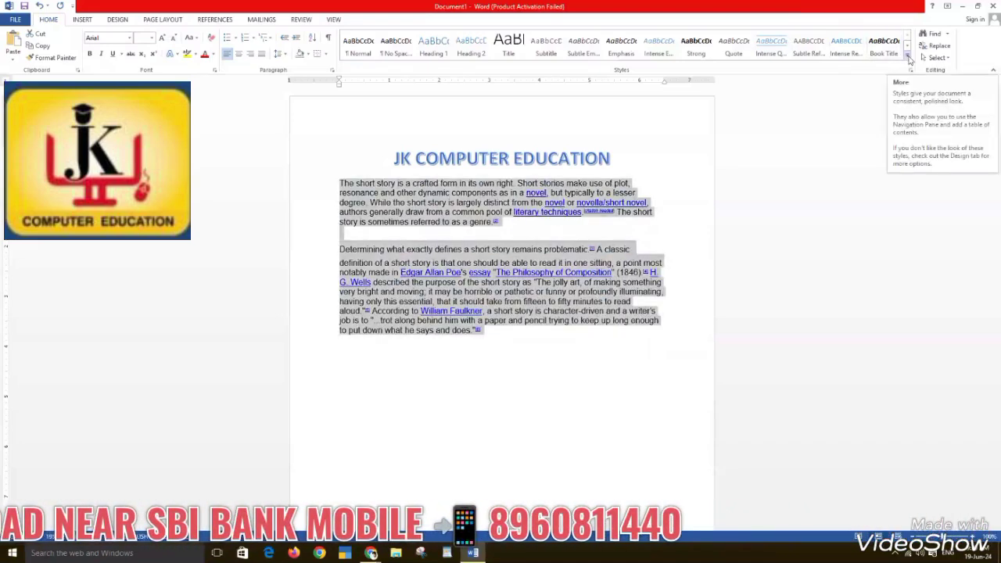
{"action": "left_click", "coordinate": [908, 57]}
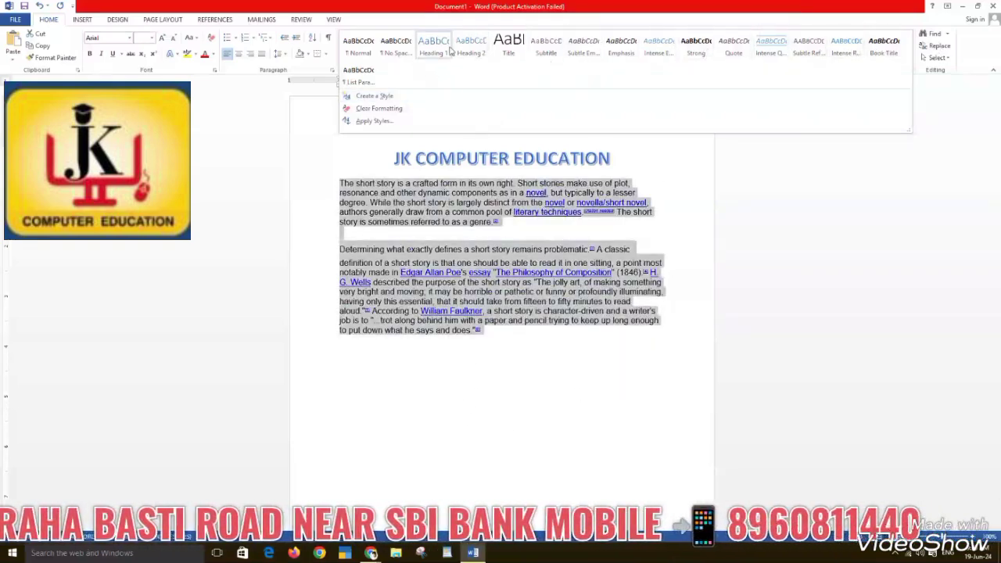
{"action": "left_click", "coordinate": [513, 344]}
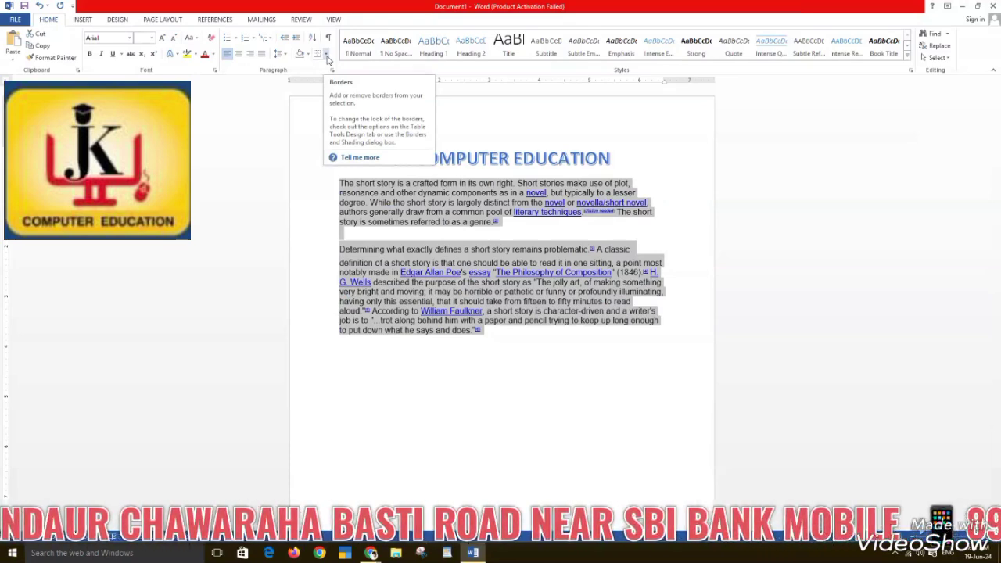
Review the border options available for the selected body text without applying one.
{"action": "left_click", "coordinate": [327, 55]}
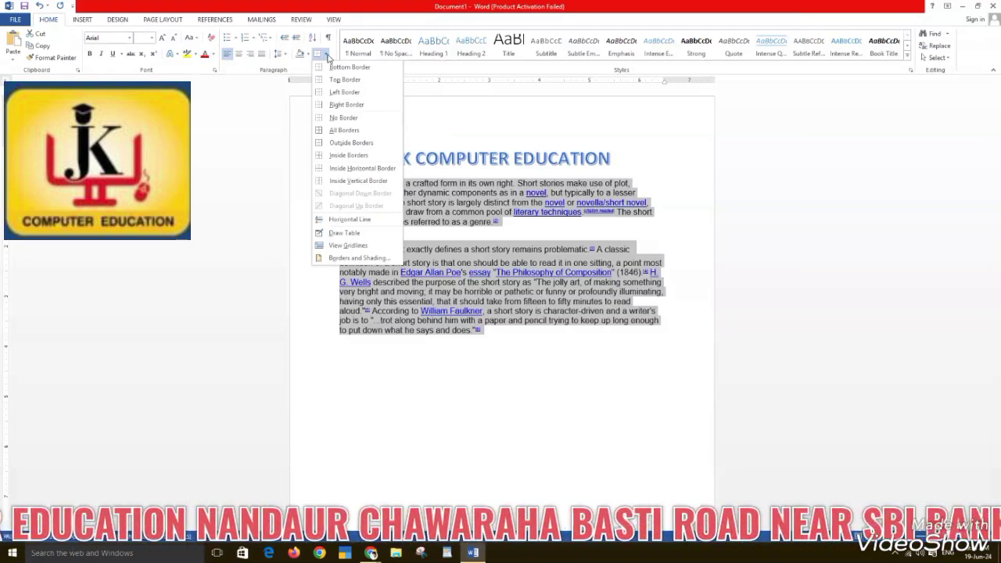
{"action": "left_click", "coordinate": [539, 418]}
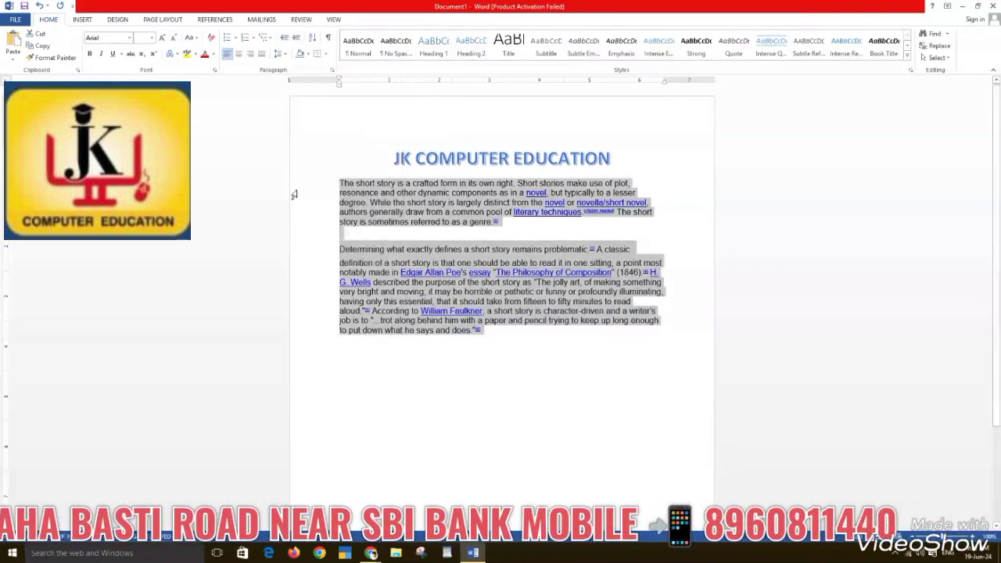
{"action": "left_click", "coordinate": [339, 185]}
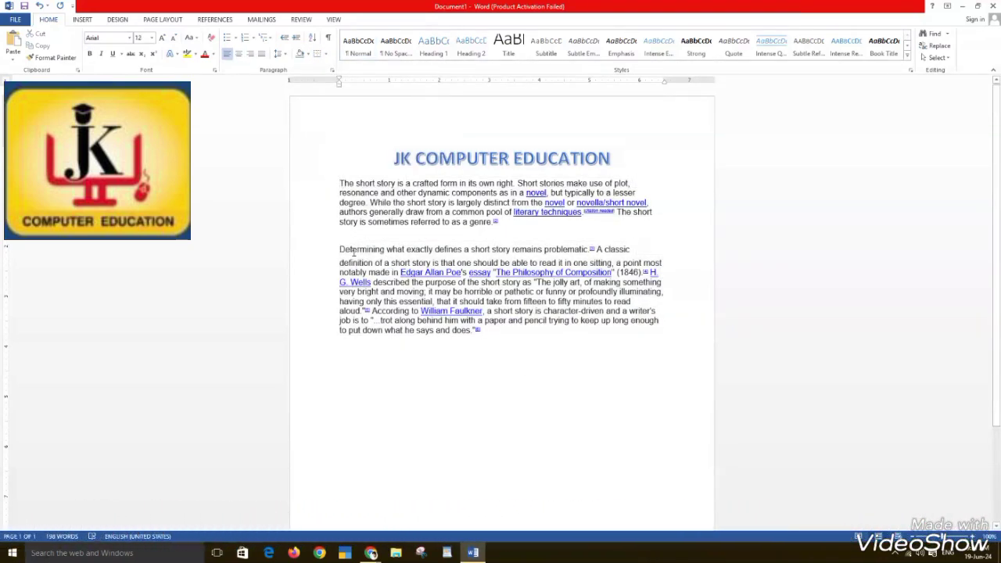
{"action": "double_click", "coordinate": [339, 183]}
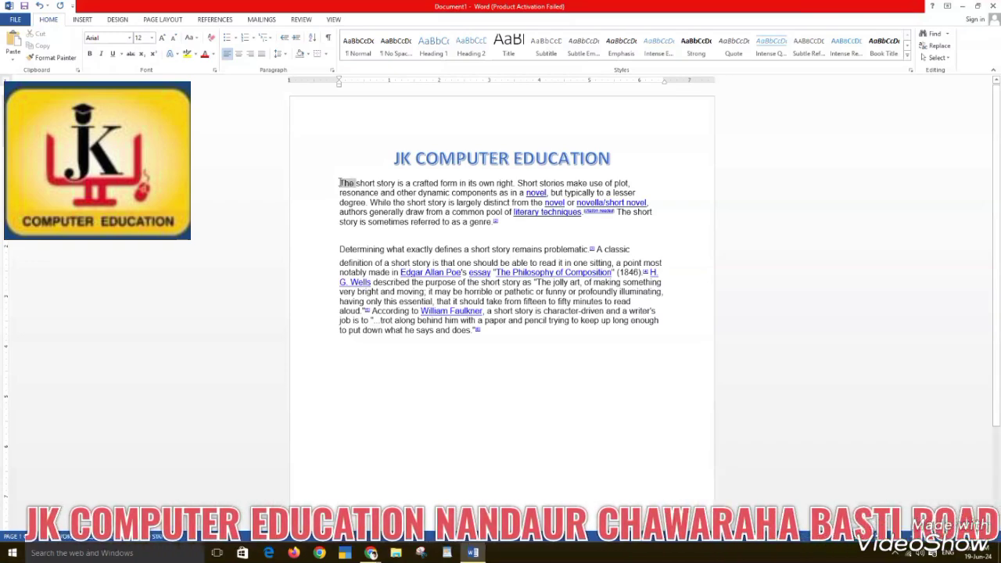
{"action": "left_click_drag", "start_coordinate": [339, 183], "coordinate": [498, 342]}
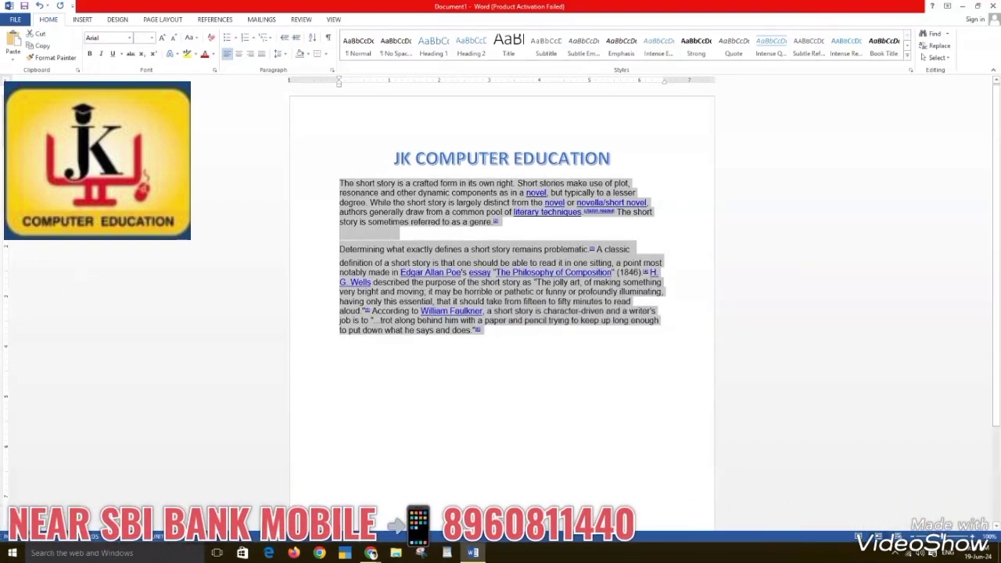
{"action": "left_click", "coordinate": [327, 55]}
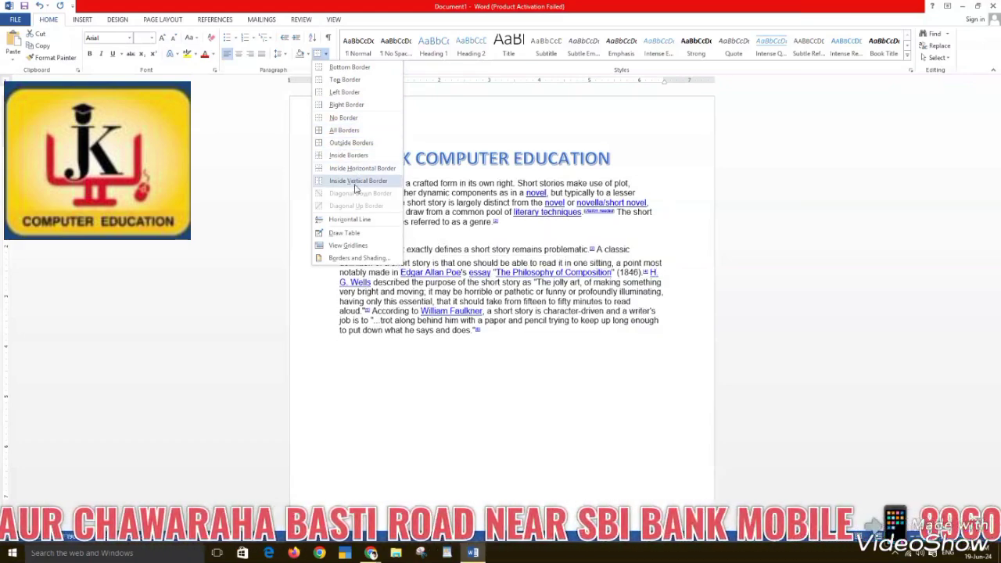
{"action": "left_click", "coordinate": [499, 400]}
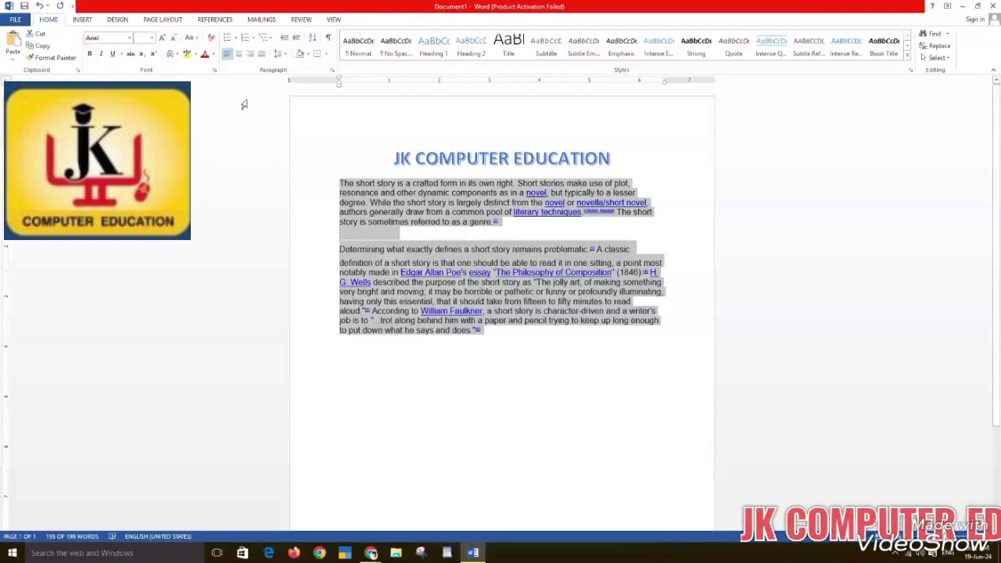
Change the font of the "JK COMPUTER EDUCATION" title to a decorative serif typeface with engraved-style capitals.
{"action": "left_click_drag", "start_coordinate": [397, 159], "coordinate": [618, 159]}
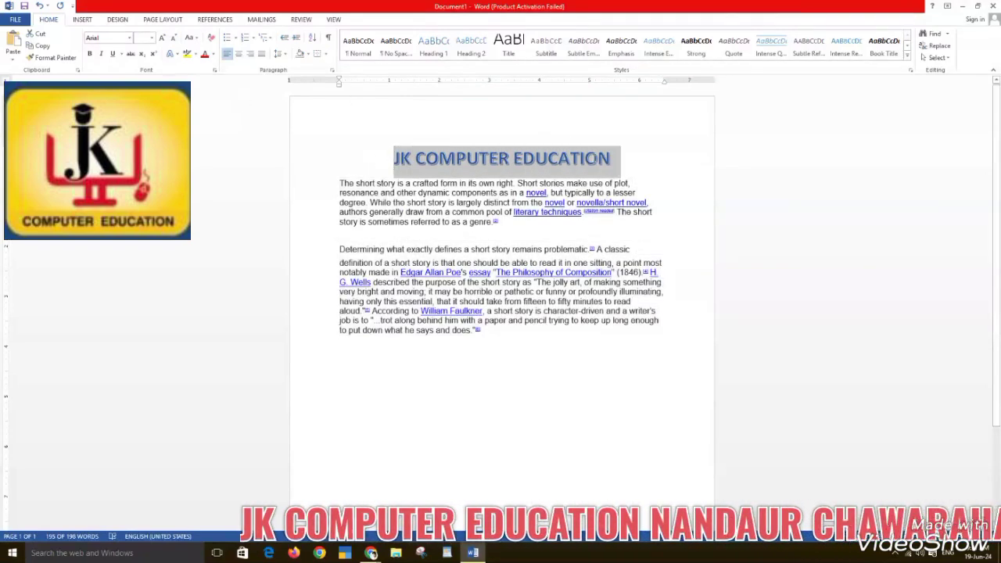
{"action": "left_click", "coordinate": [610, 159]}
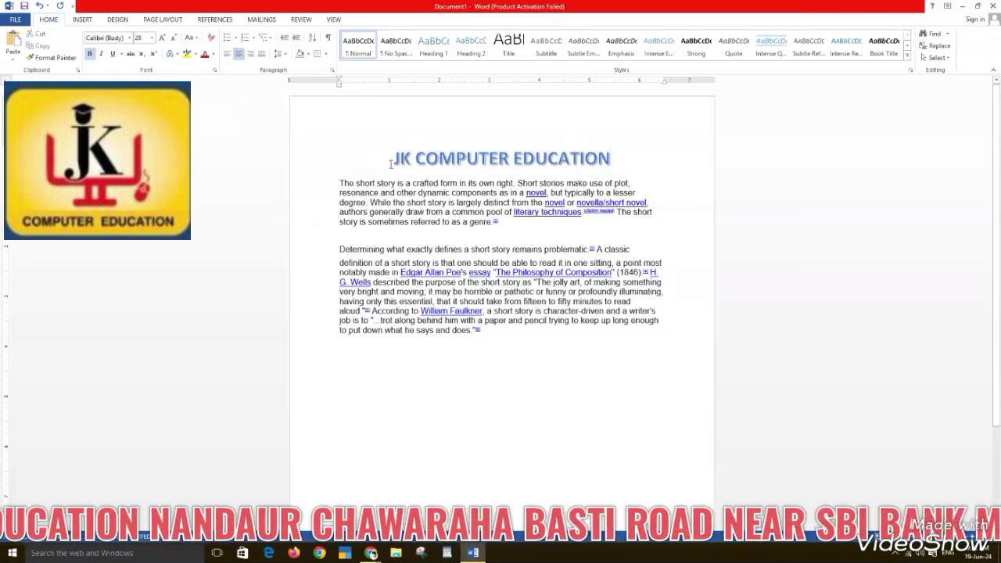
{"action": "left_click_drag", "start_coordinate": [393, 158], "coordinate": [613, 161]}
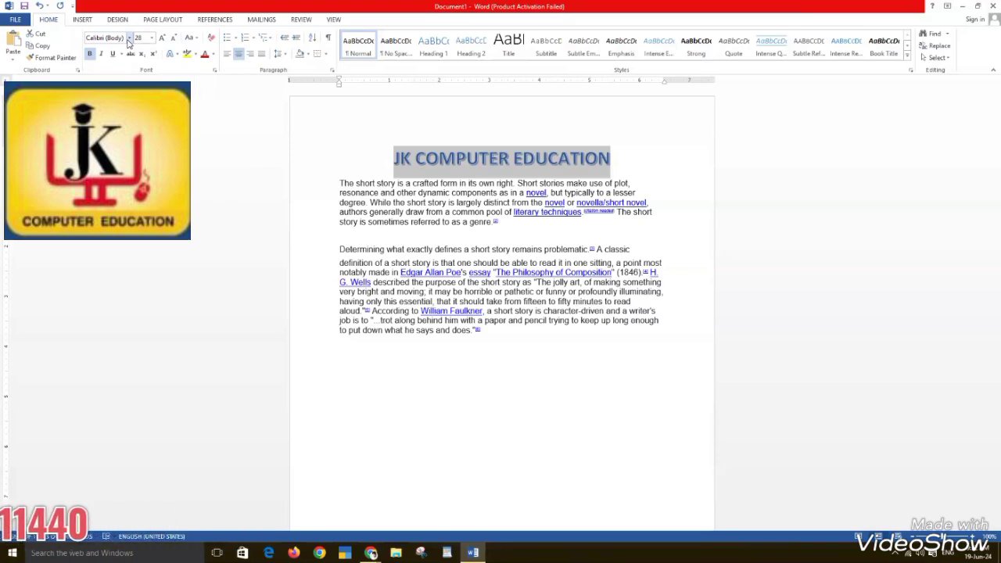
{"action": "left_click", "coordinate": [129, 38]}
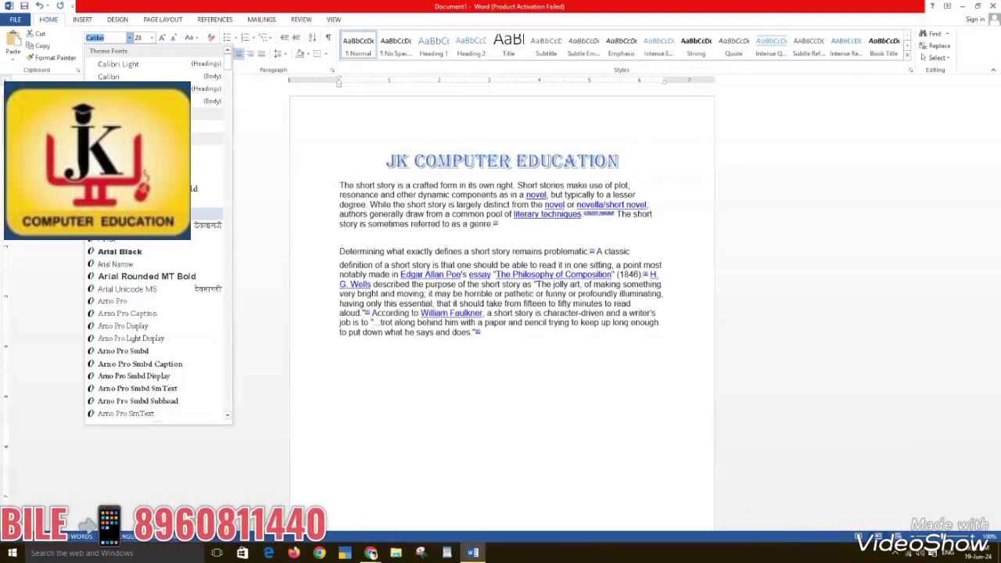
{"action": "left_click", "coordinate": [156, 212]}
{"action": "left_click", "coordinate": [572, 413]}
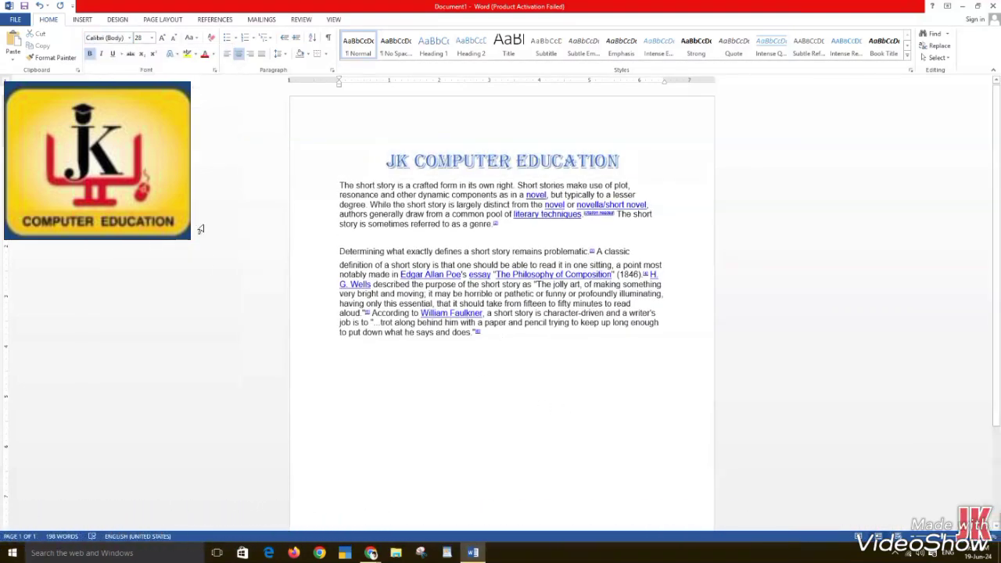
Search the document for "STORY" and close the search when finished.
{"action": "left_click", "coordinate": [948, 37]}
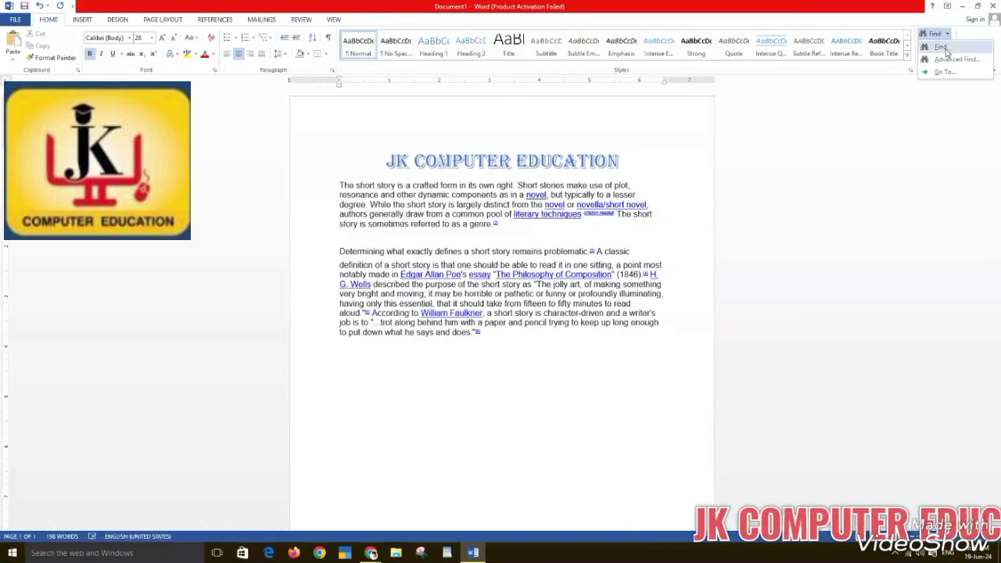
{"action": "left_click", "coordinate": [942, 47]}
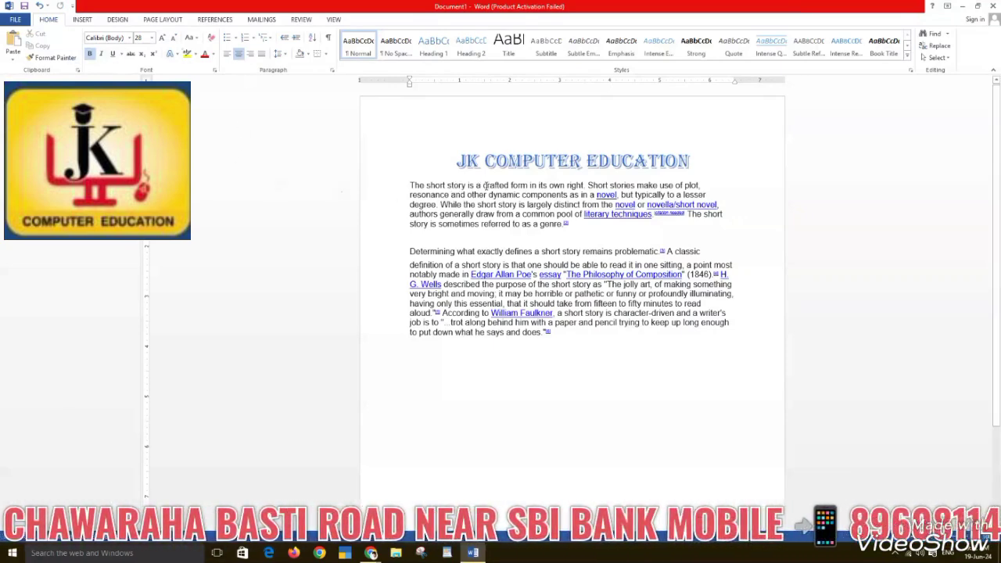
{"action": "type", "text": "s"}
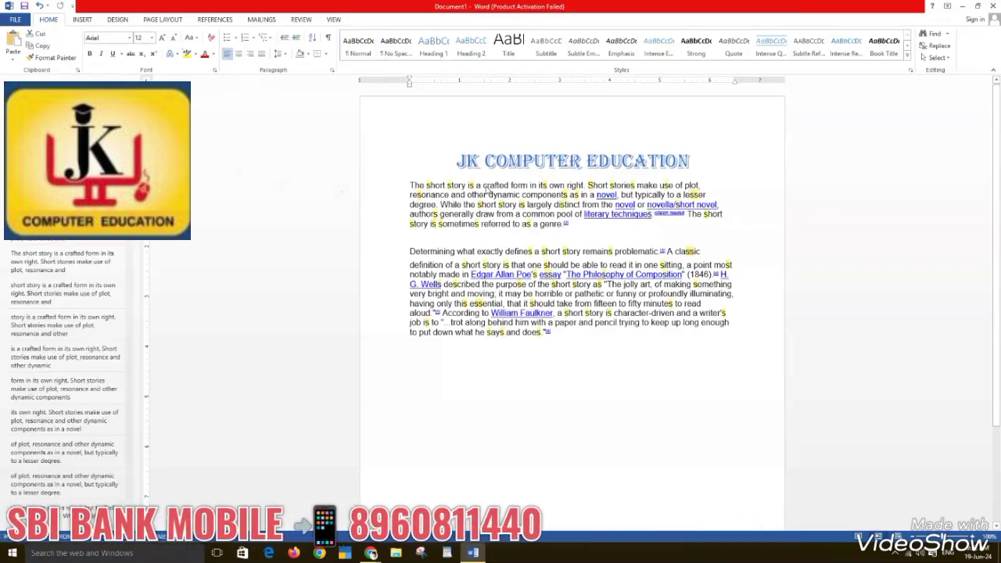
{"action": "type", "text": "t"}
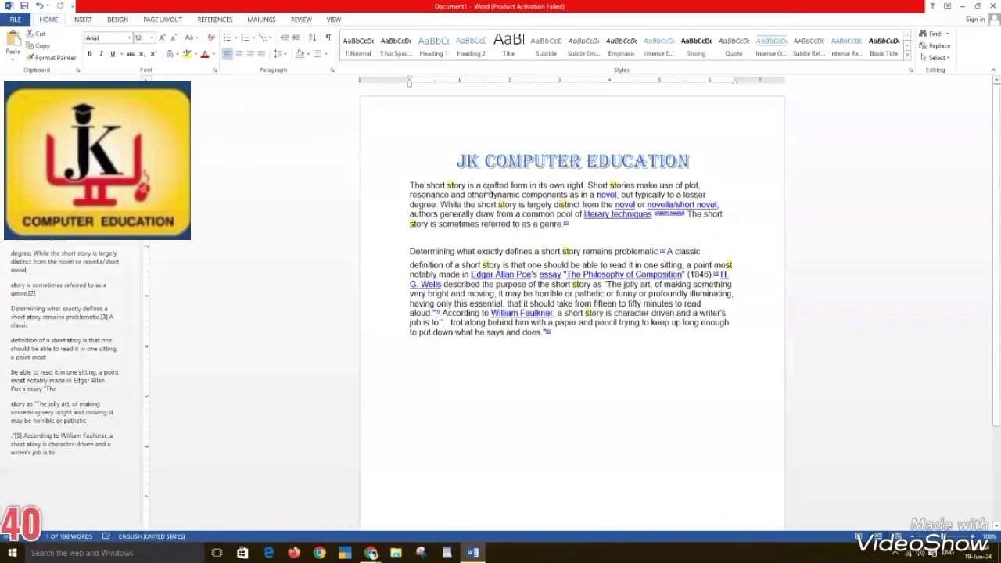
{"action": "type", "text": "ory"}
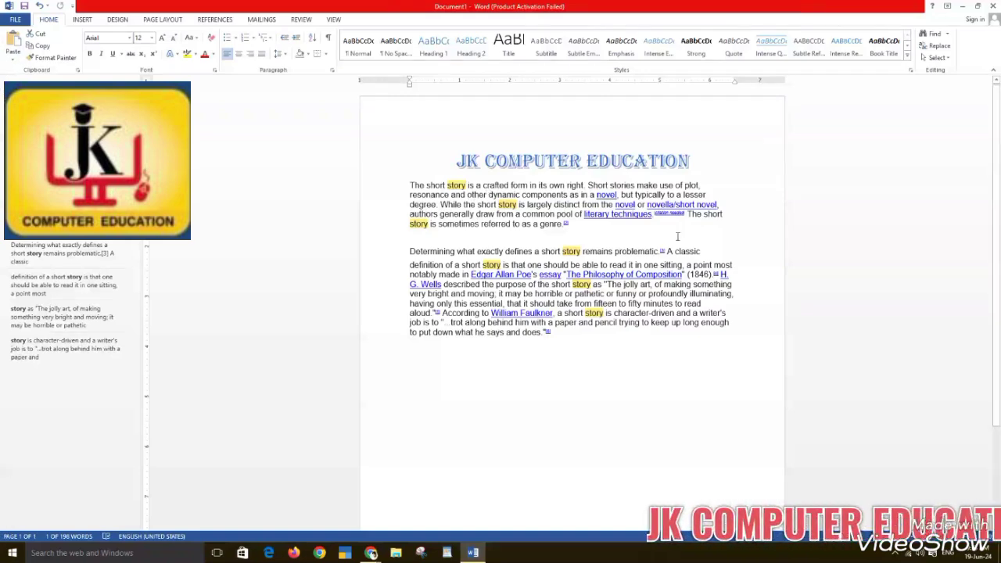
{"action": "left_click", "coordinate": [133, 87]}
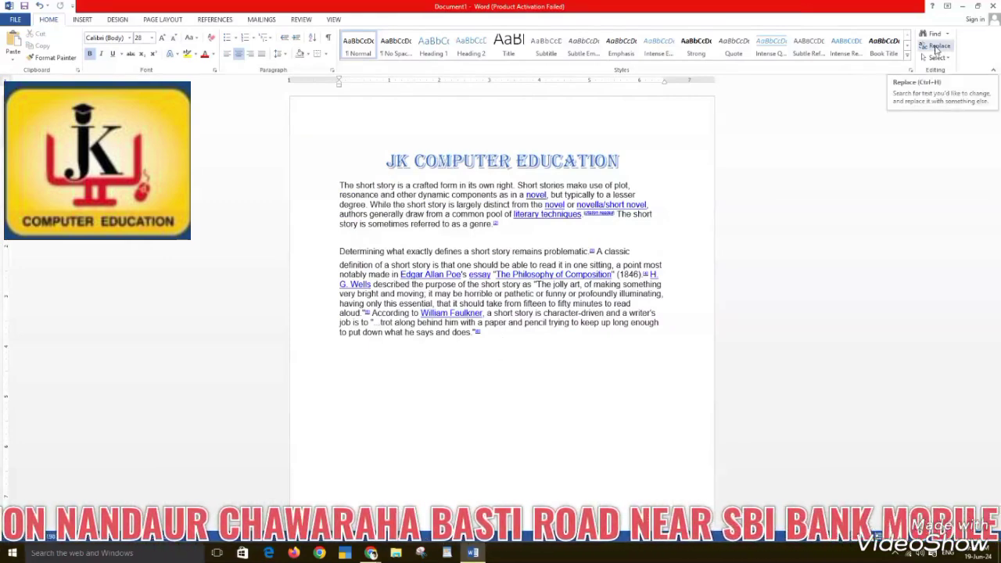
Replace every occurrence of "STORY" in the document with "SORRY".
{"action": "left_click", "coordinate": [938, 47]}
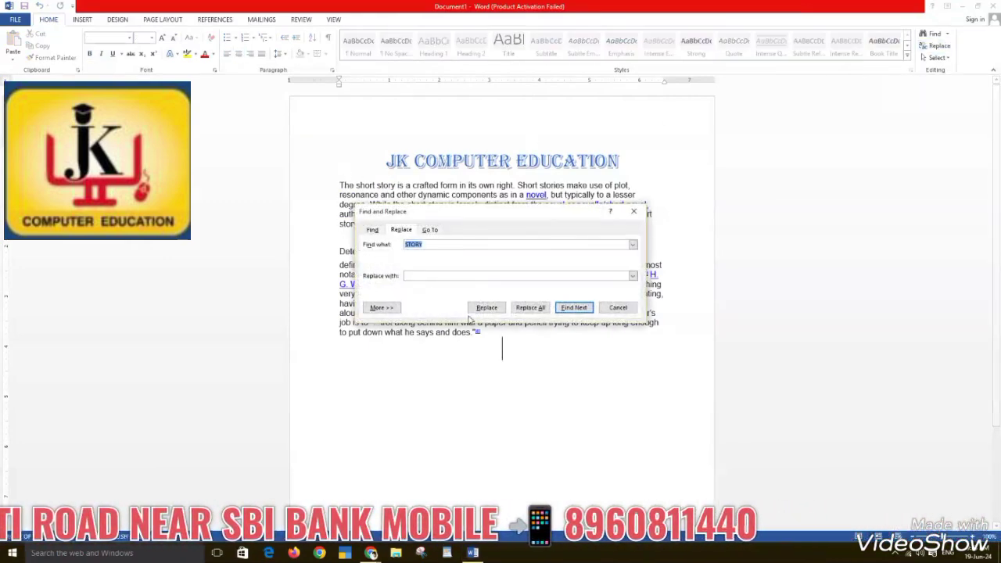
{"action": "left_click", "coordinate": [455, 244]}
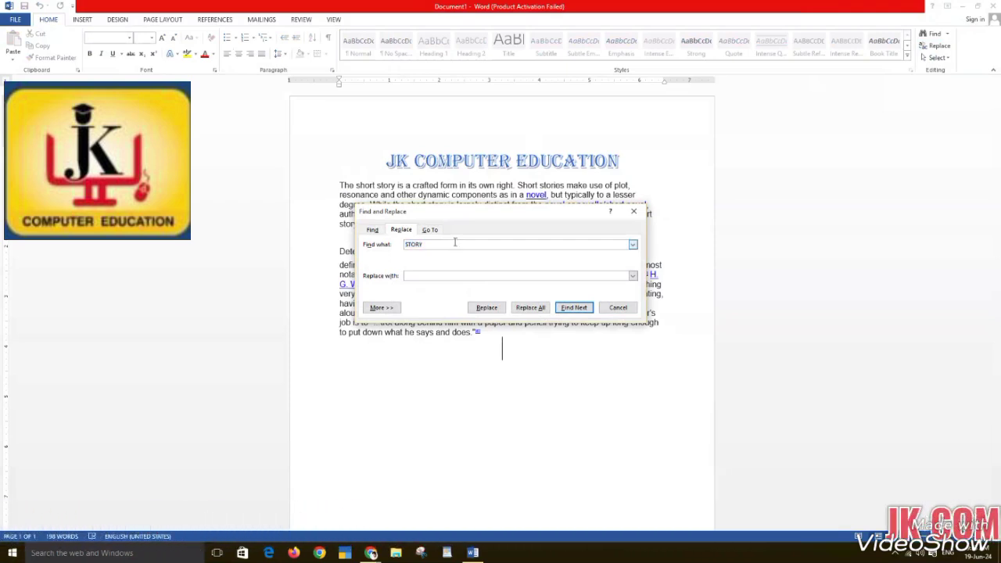
{"action": "left_click", "coordinate": [430, 276]}
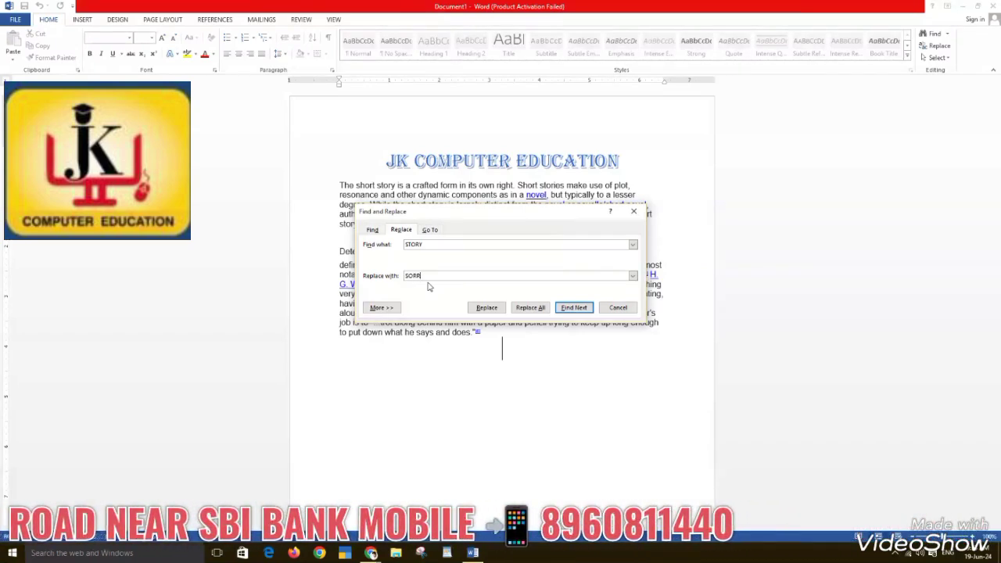
{"action": "left_click", "coordinate": [529, 308]}
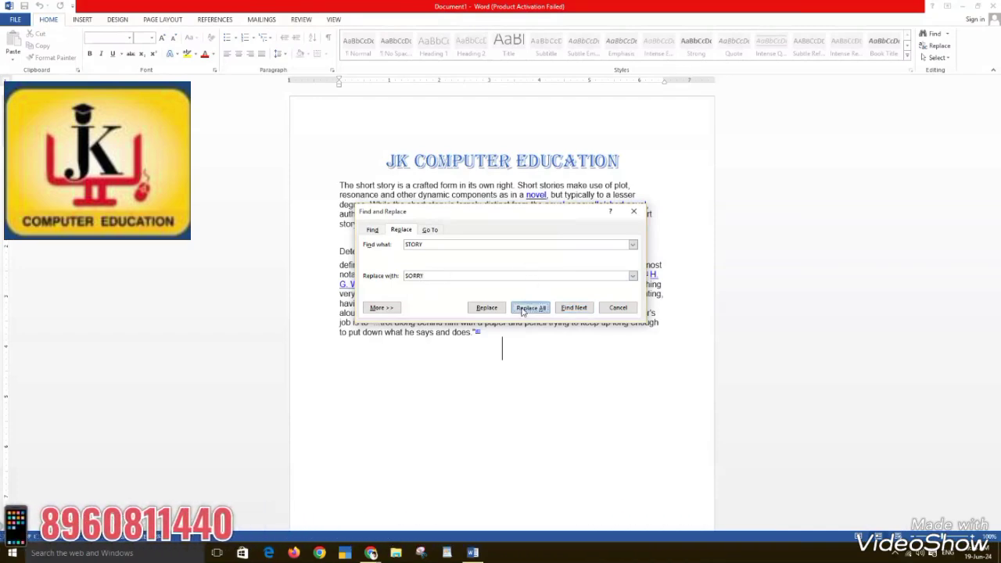
{"action": "left_click", "coordinate": [509, 310]}
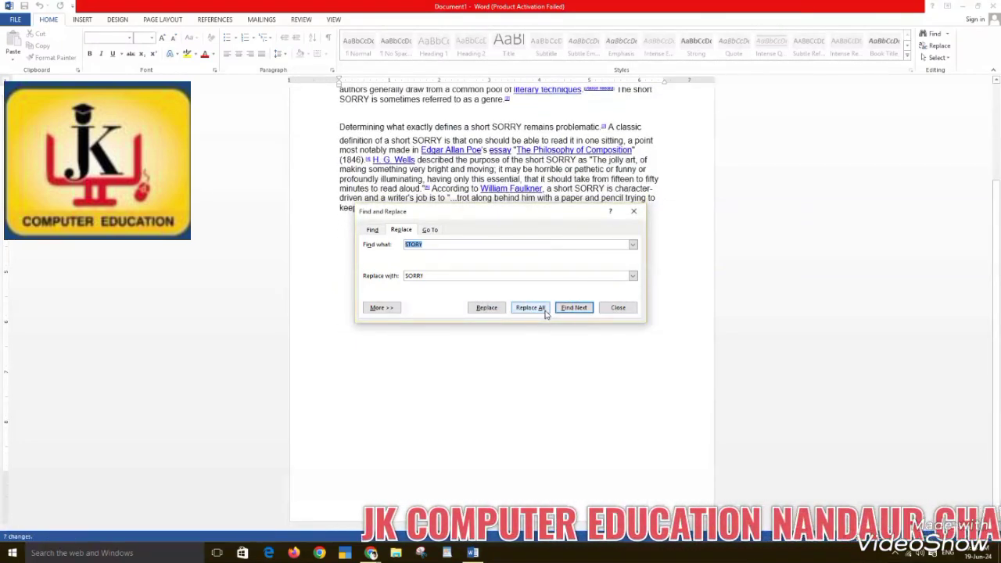
{"action": "left_click", "coordinate": [545, 311]}
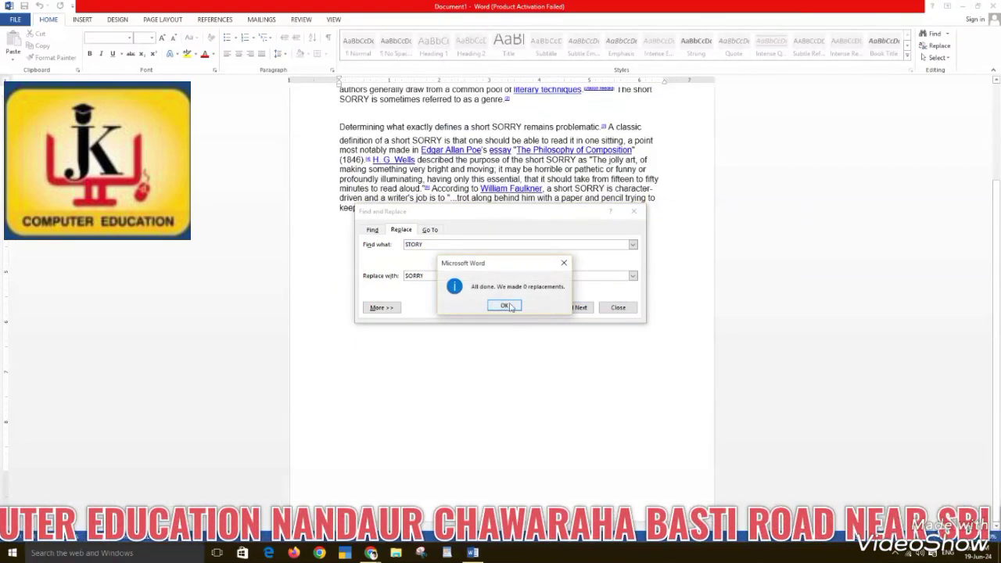
{"action": "left_click", "coordinate": [504, 306]}
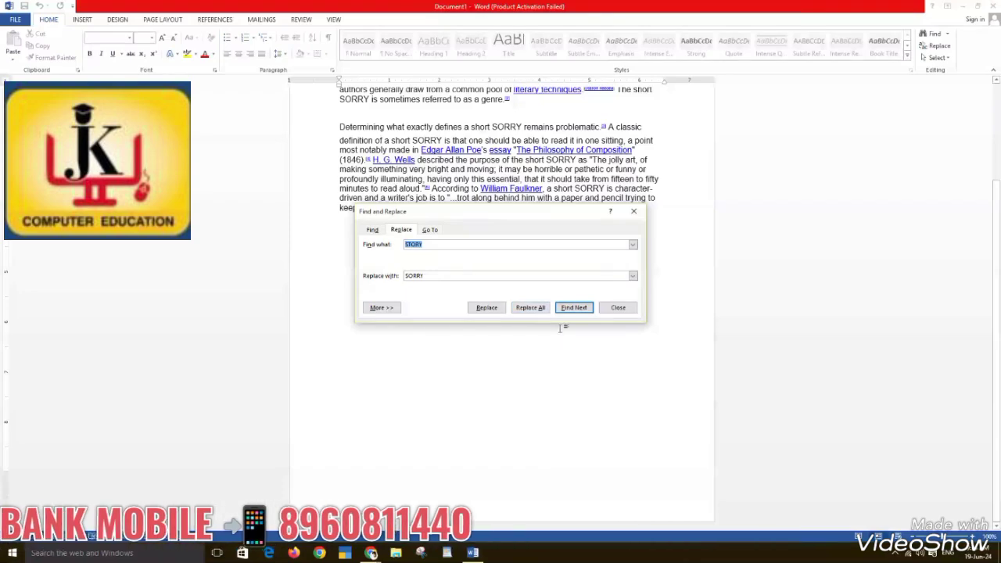
Close the find and replace session and check the word "SORRY" in both body paragraphs.
{"action": "left_click", "coordinate": [576, 308]}
{"action": "left_click", "coordinate": [505, 306]}
{"action": "key", "text": "Escape"}
{"action": "scroll", "coordinate": [532, 265], "scroll_direction": "up", "scroll_amount": 3}
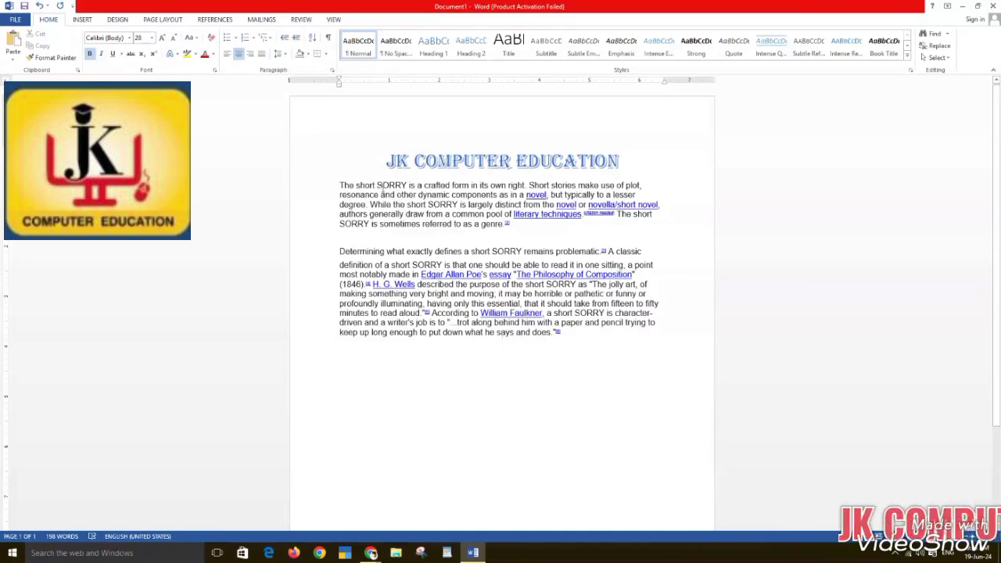
{"action": "double_click", "coordinate": [391, 185]}
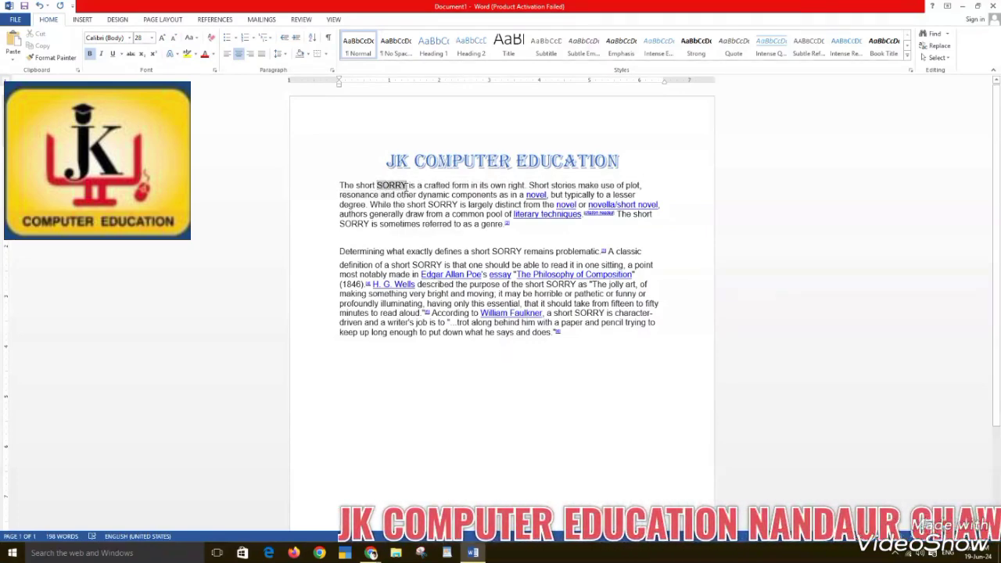
{"action": "double_click", "coordinate": [414, 265]}
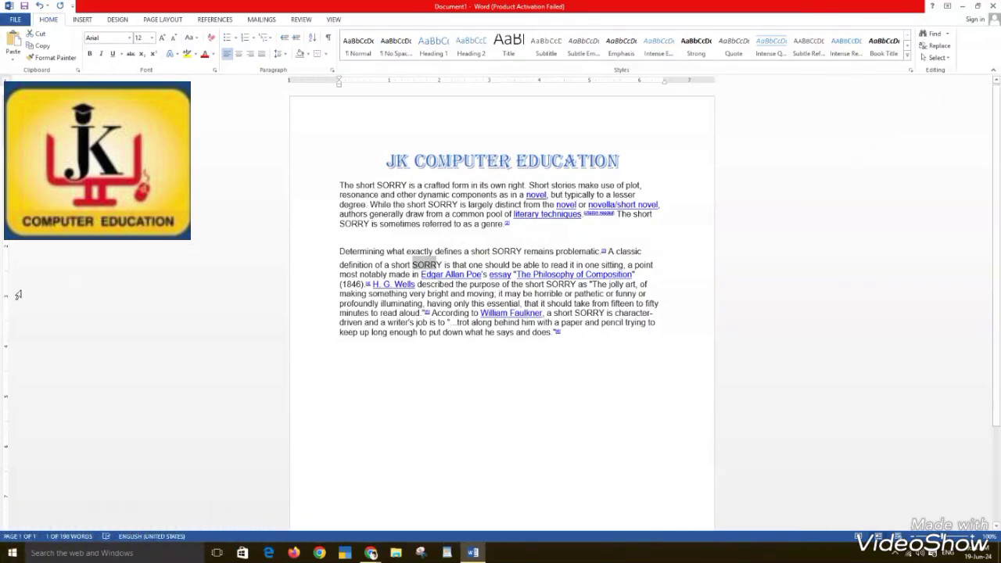
Select the entire document content twice, clearing the selection each time.
{"action": "left_click", "coordinate": [947, 58]}
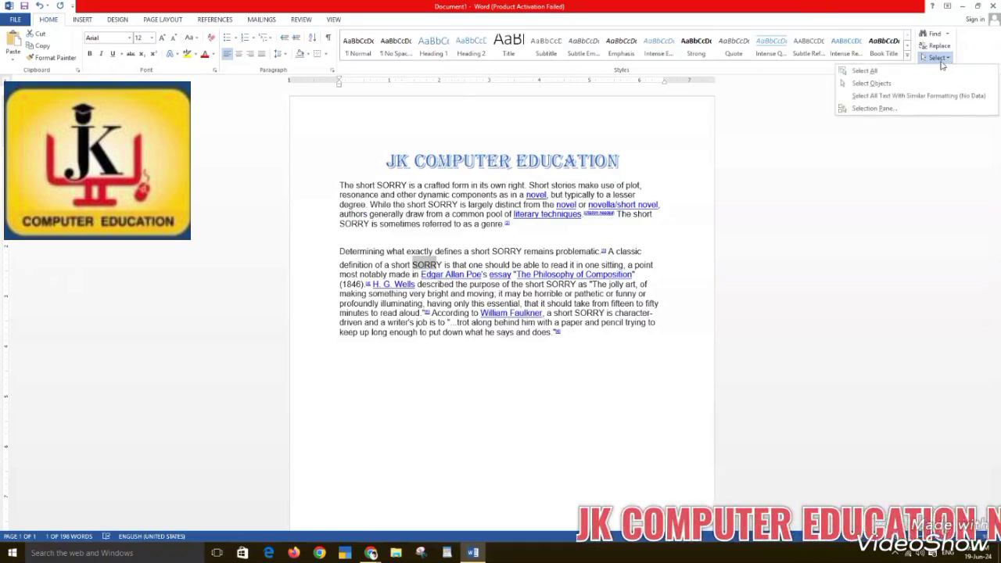
{"action": "left_click", "coordinate": [865, 71]}
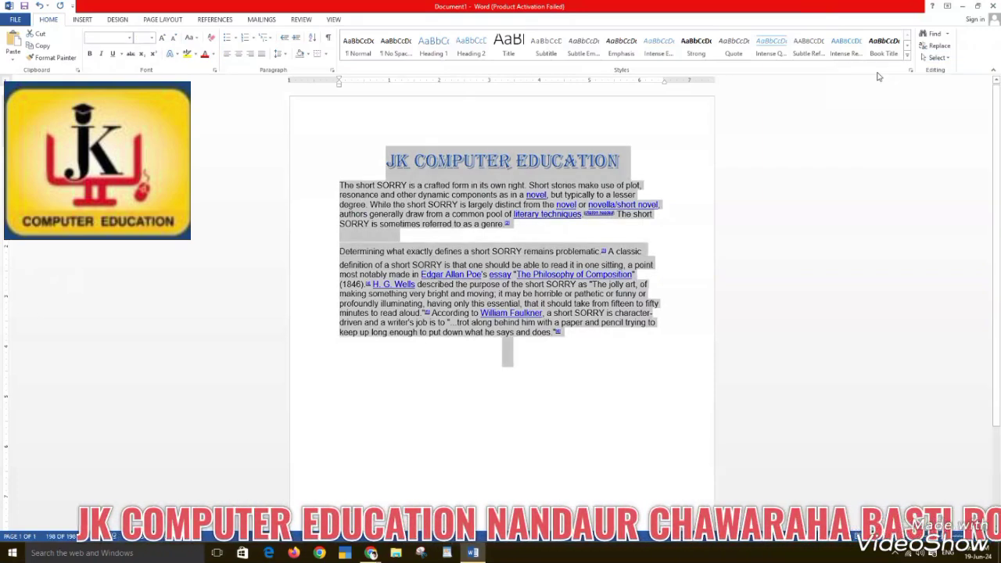
{"action": "left_click", "coordinate": [397, 375]}
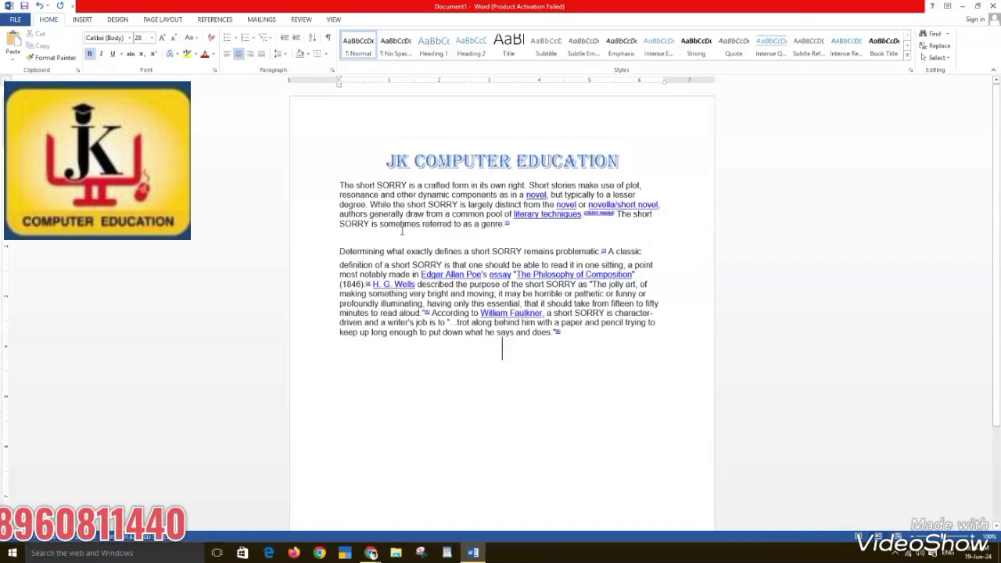
{"action": "key", "text": "ctrl+a"}
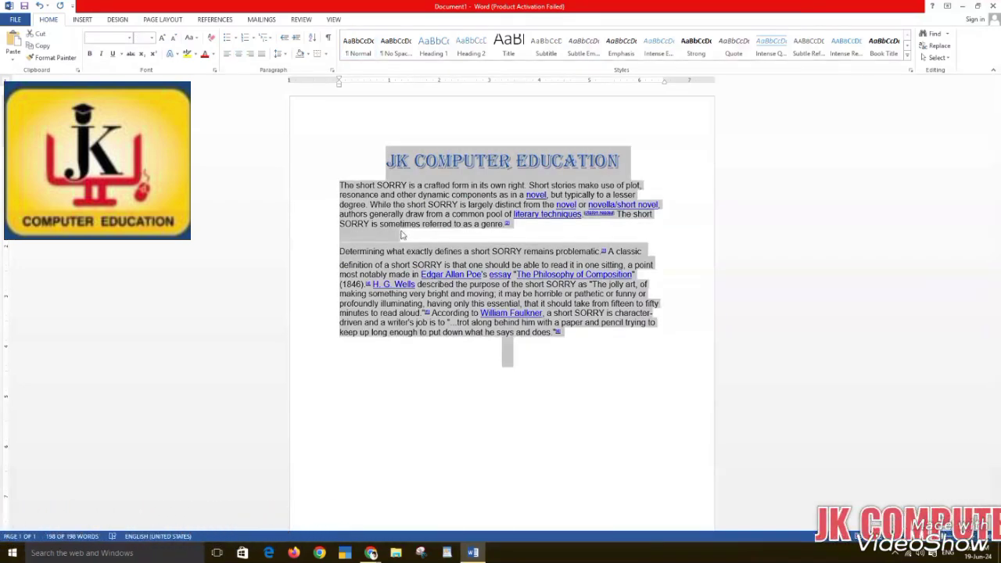
{"action": "left_click", "coordinate": [570, 402]}
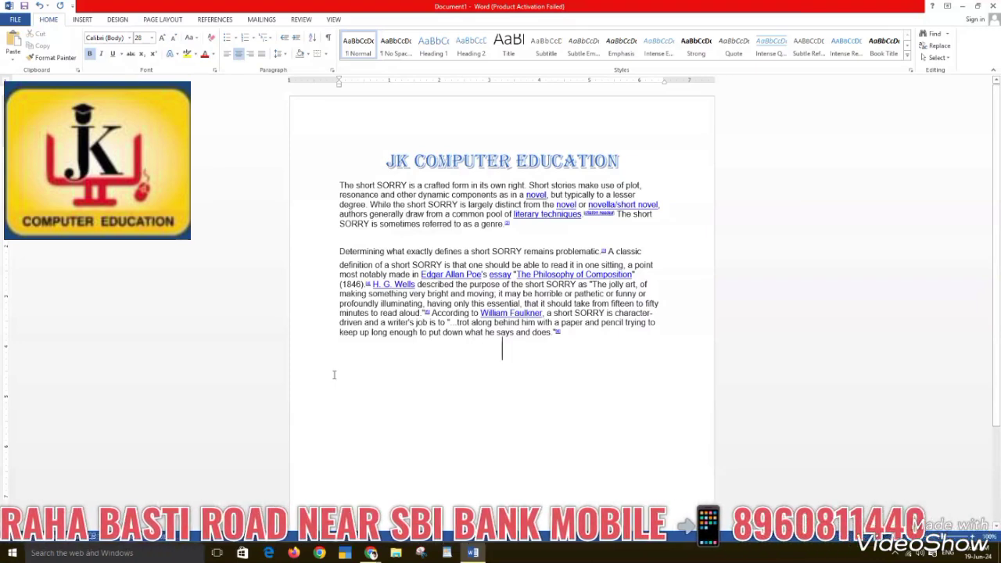
Insert a table of four columns and two rows and move it a short distance below the body text.
{"action": "left_click", "coordinate": [81, 19]}
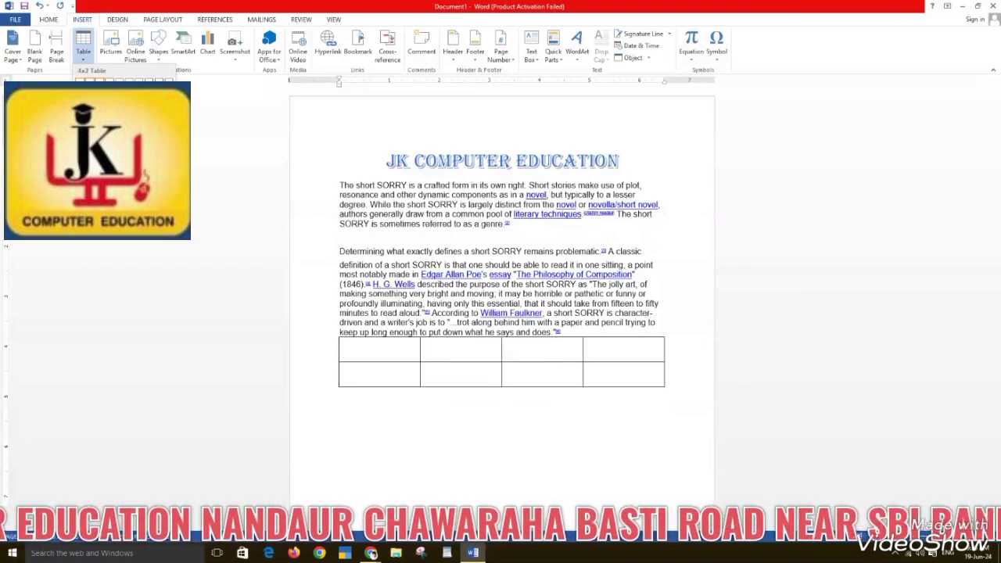
{"action": "left_click", "coordinate": [105, 92]}
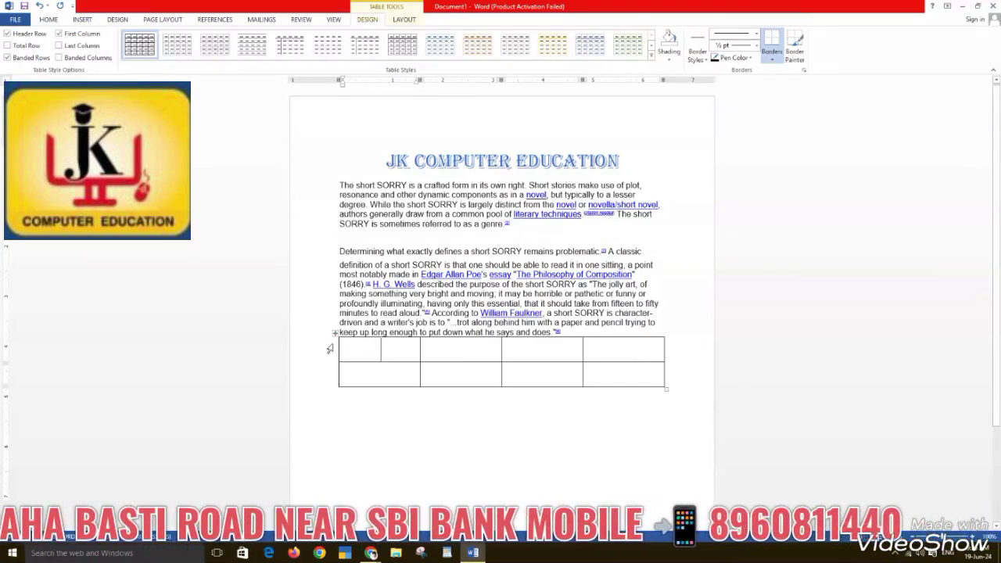
{"action": "left_click_drag", "start_coordinate": [335, 332], "coordinate": [334, 404]}
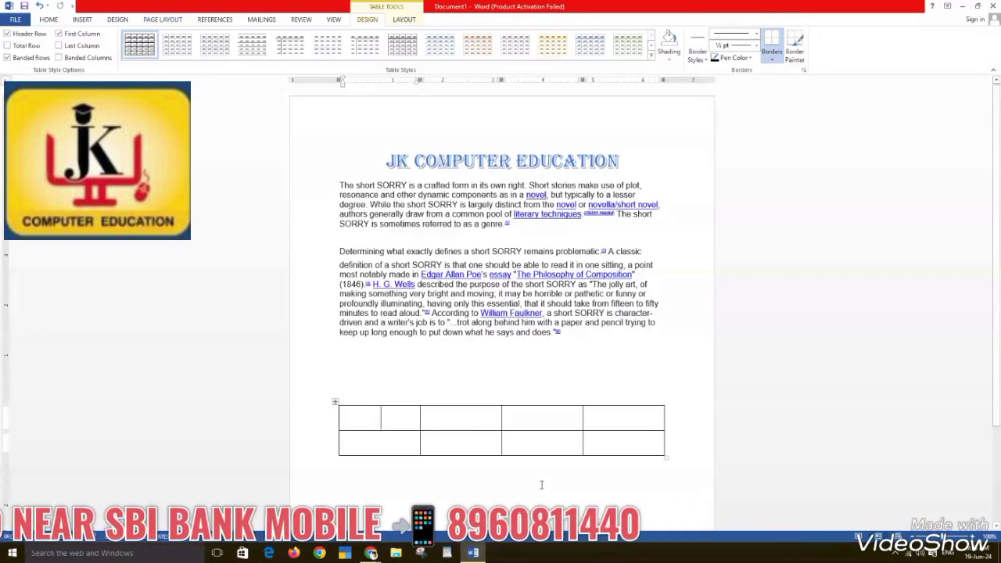
Apply the Grid Table 1 Light style to the table and enter "EDUCATION" in its first cell.
{"action": "left_click", "coordinate": [652, 58]}
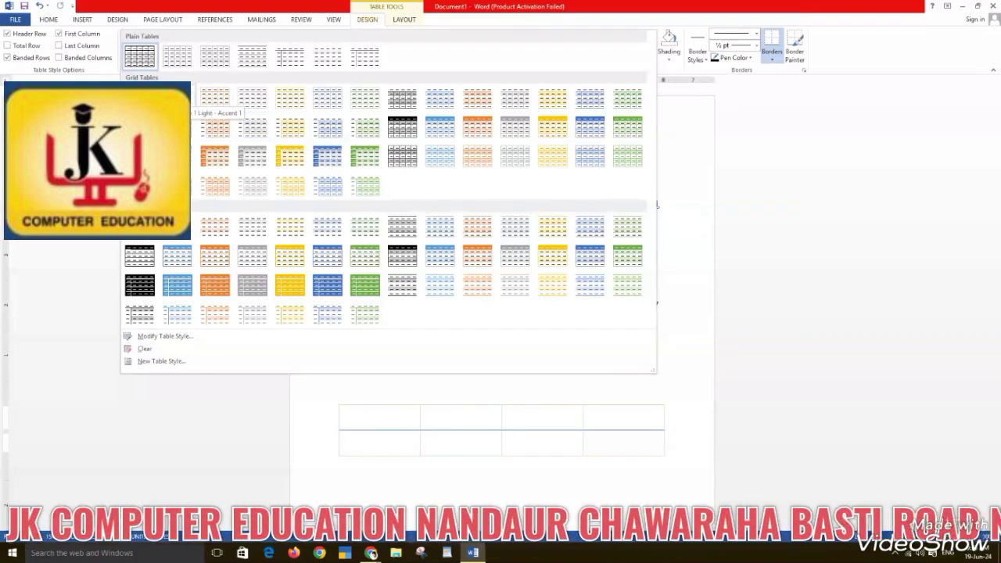
{"action": "left_click", "coordinate": [140, 99]}
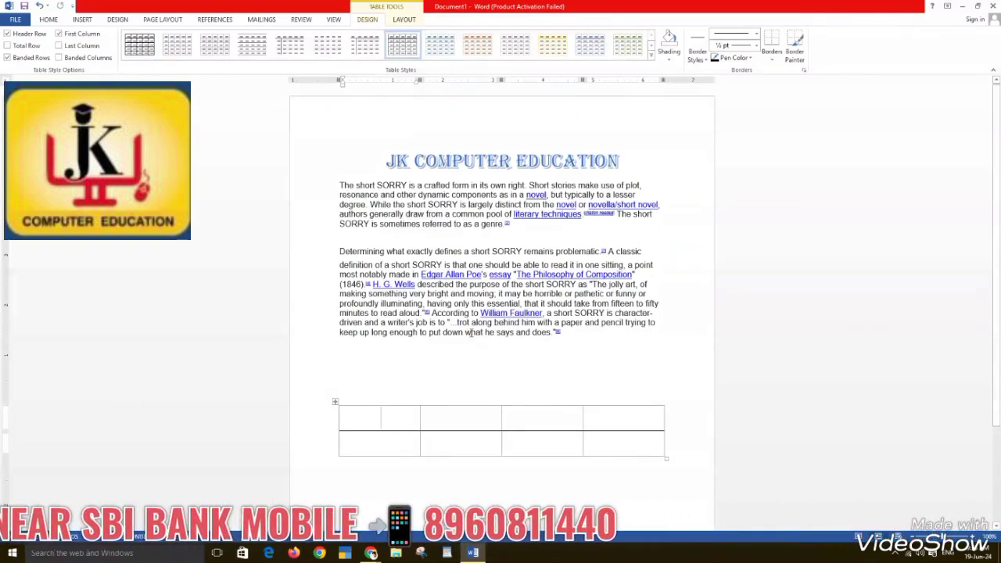
{"action": "type", "text": "TH"}
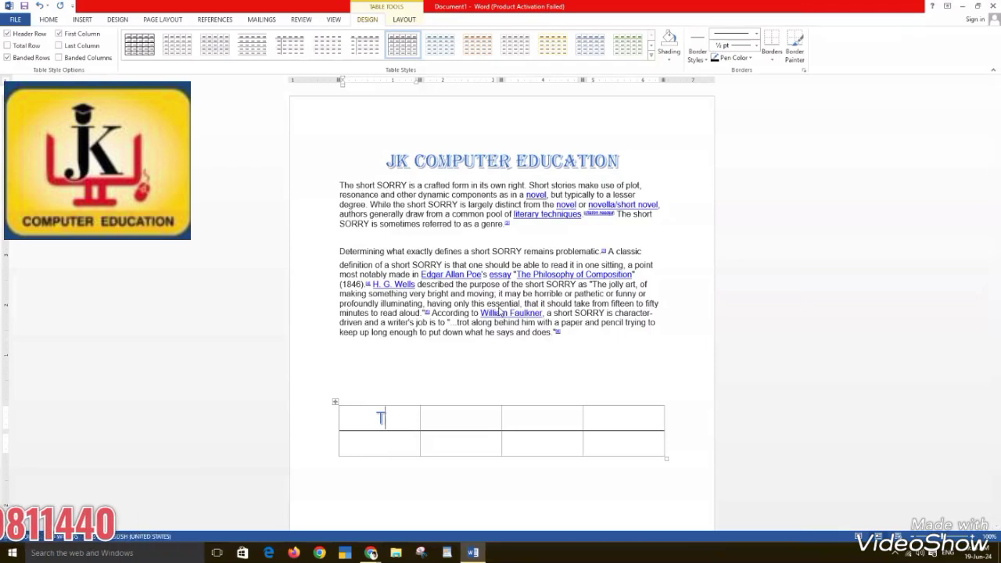
{"action": "key", "text": "BackSpace"}
{"action": "key", "text": "BackSpace"}
{"action": "type", "text": "EDUCATION"}
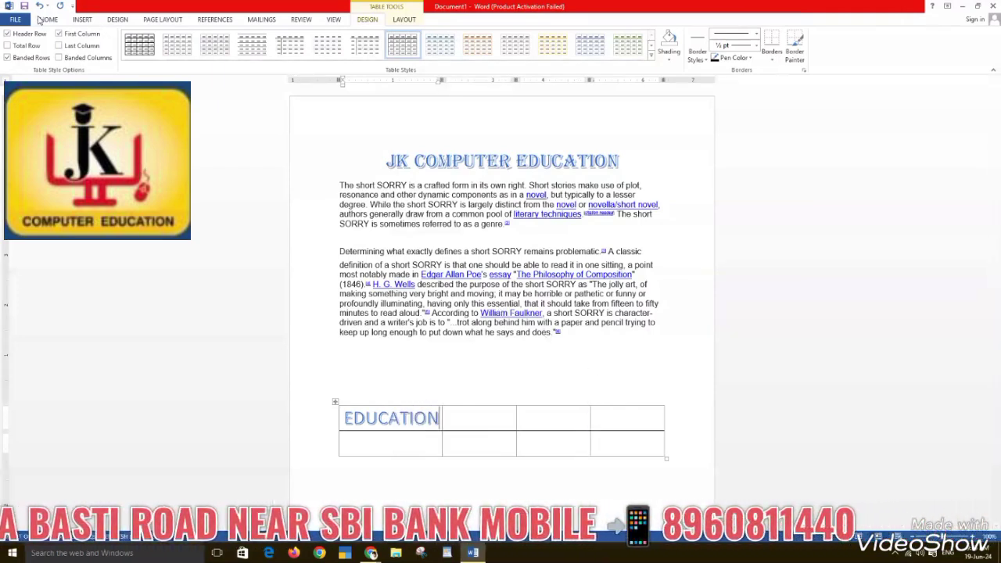
{"action": "left_click", "coordinate": [83, 21]}
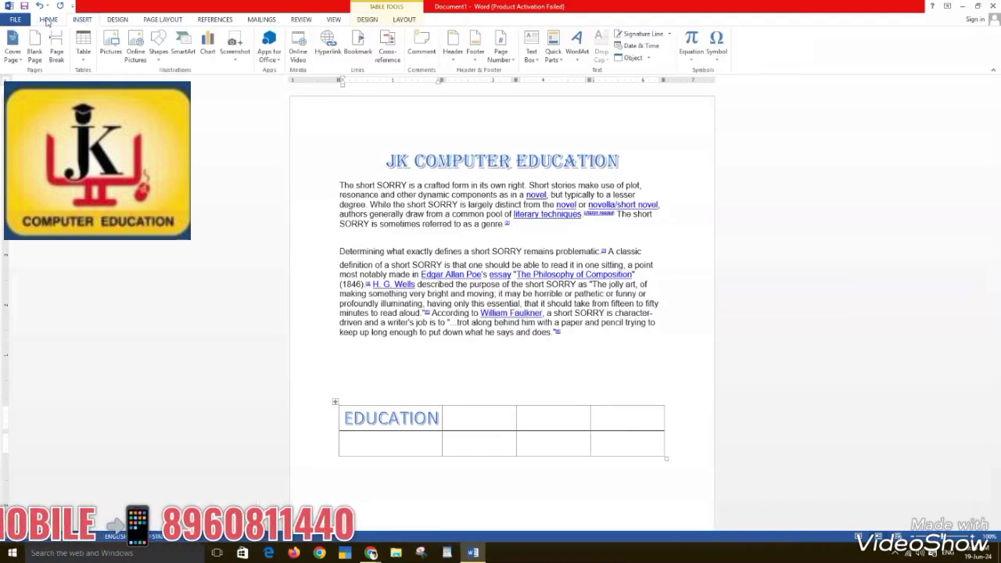
{"action": "left_click", "coordinate": [47, 20]}
{"action": "double_click", "coordinate": [78, 20]}
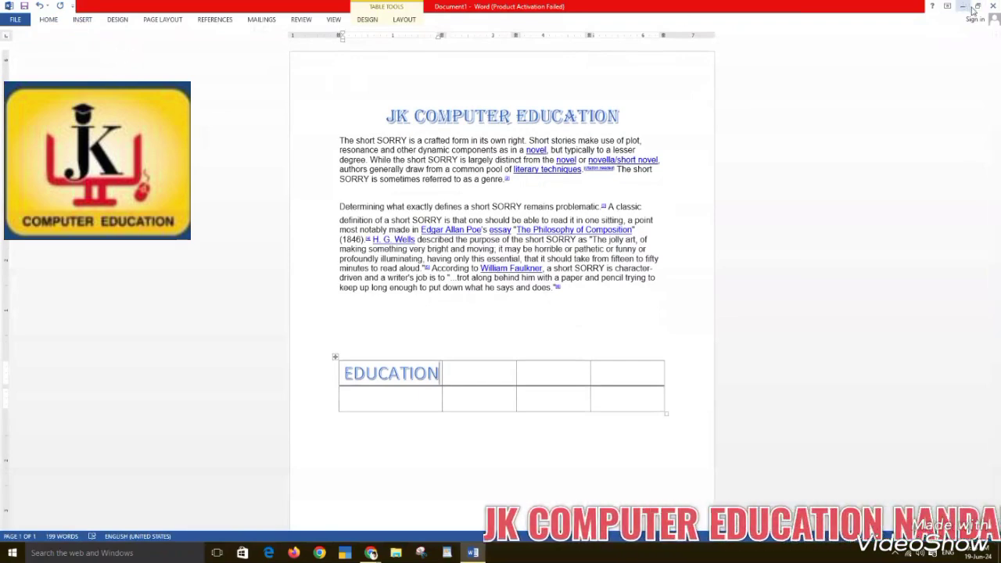
{"action": "left_click", "coordinate": [82, 21]}
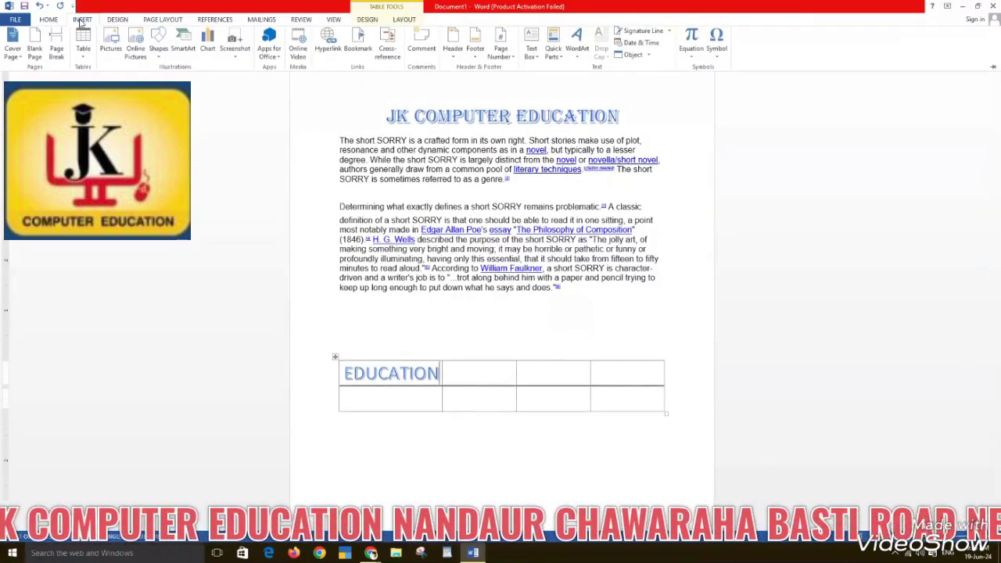
{"action": "double_click", "coordinate": [81, 21]}
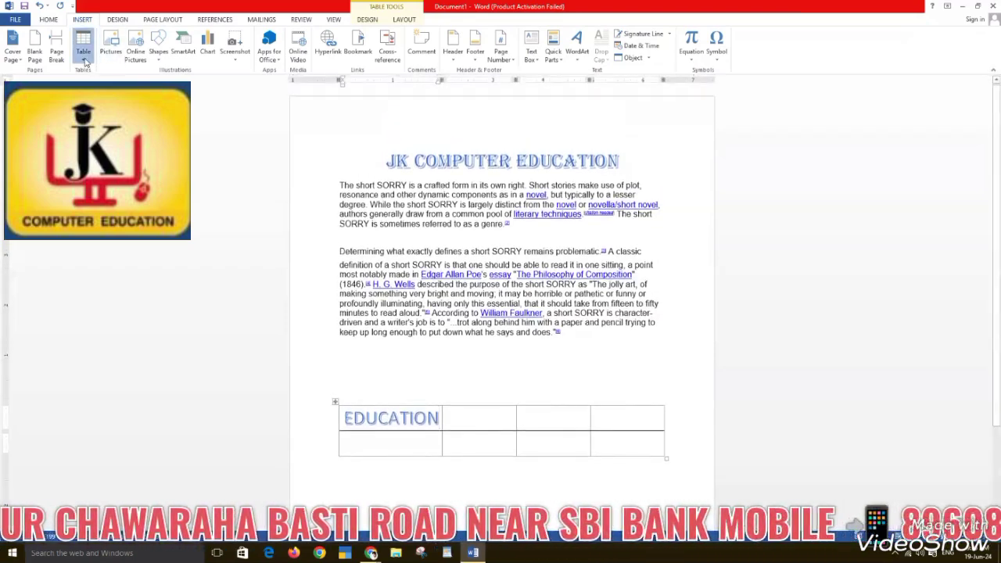
Draw a vertical divider through the middle of the second cell in the table's bottom row.
{"action": "left_click", "coordinate": [83, 55]}
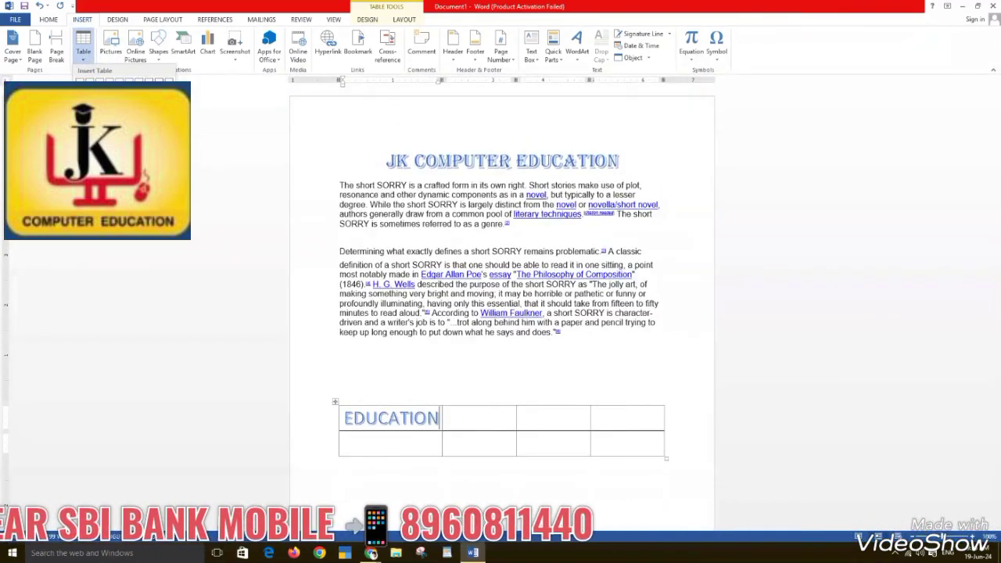
{"action": "left_click", "coordinate": [102, 219]}
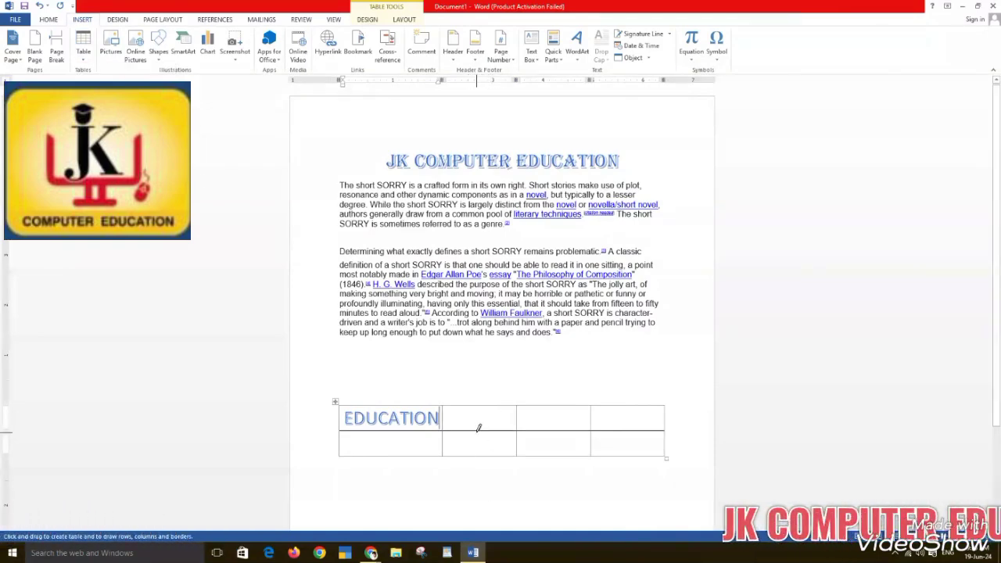
{"action": "left_click_drag", "start_coordinate": [481, 426], "coordinate": [478, 456]}
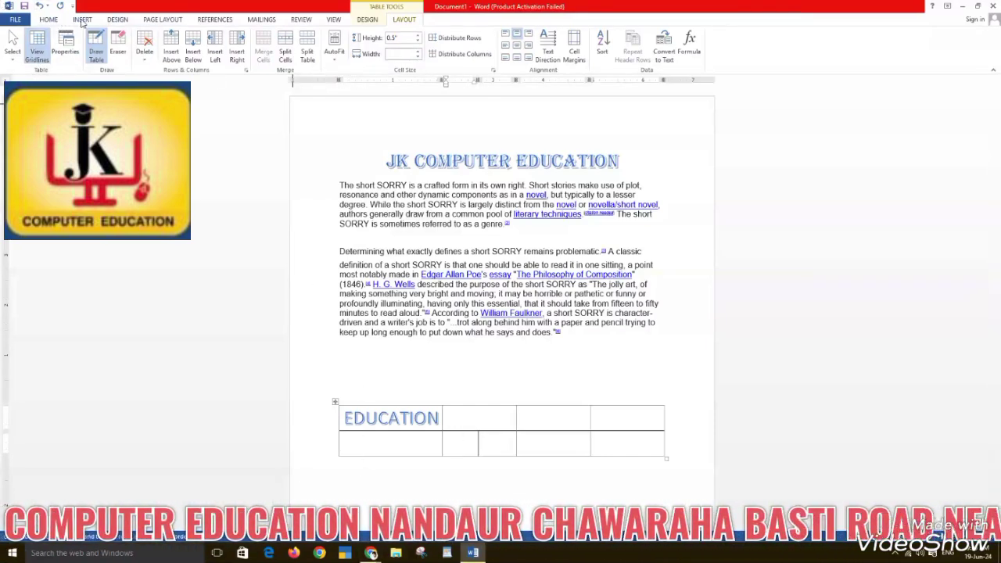
Review the picture files available for insertion without inserting any of them.
{"action": "left_click", "coordinate": [81, 19]}
{"action": "left_click", "coordinate": [108, 43]}
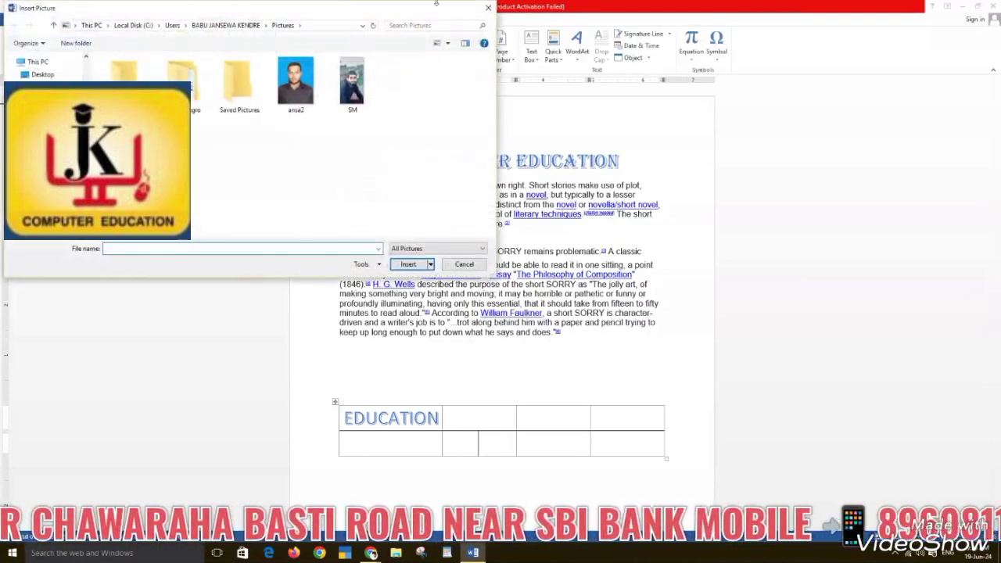
{"action": "left_click", "coordinate": [489, 7]}
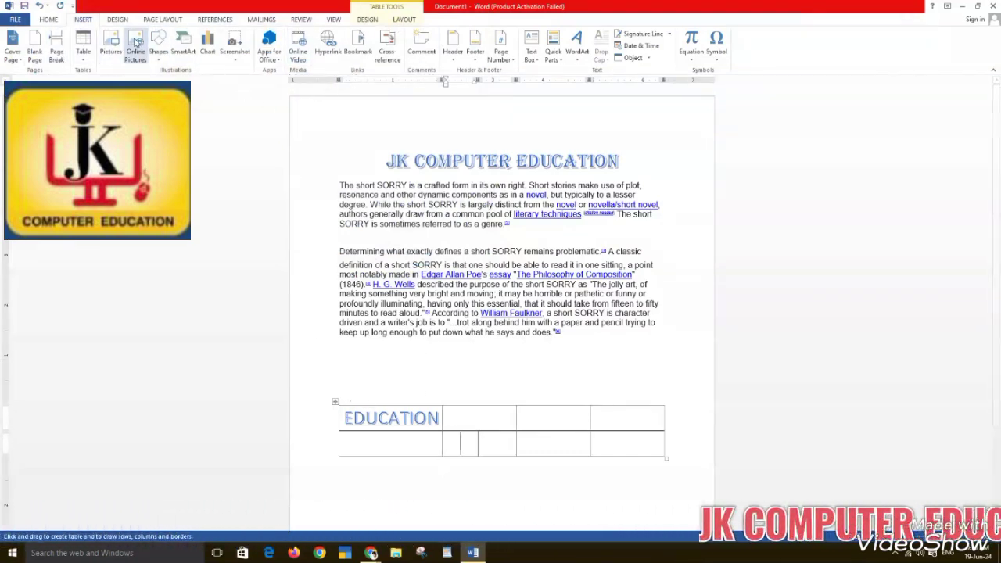
Try to insert a nested table in the divided cell of the table's bottom row, and undo it.
{"action": "left_click", "coordinate": [83, 47]}
{"action": "left_click", "coordinate": [149, 165]}
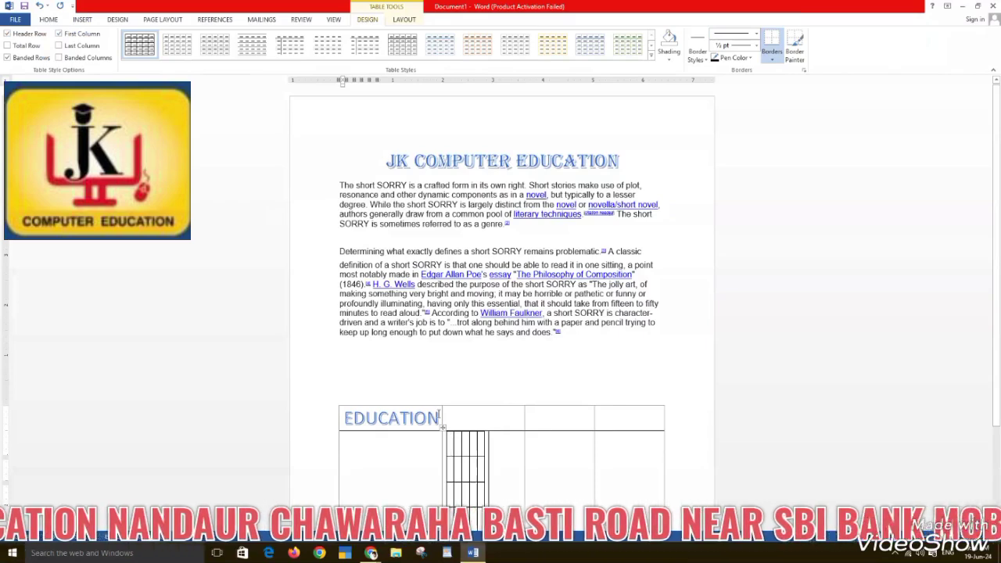
{"action": "scroll", "coordinate": [432, 410], "scroll_direction": "down", "scroll_amount": 3}
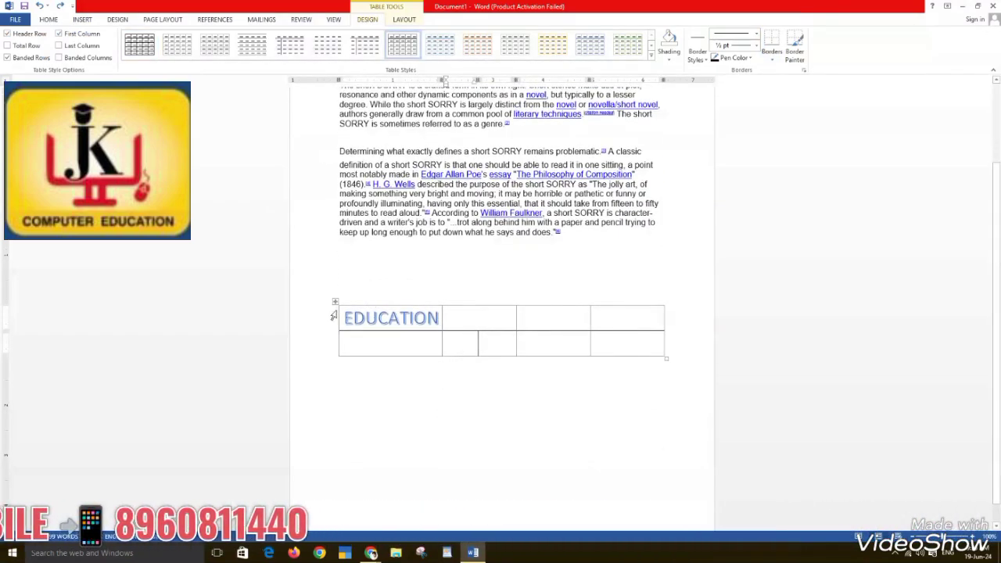
Delete the empty bottom row of the table and place the cursor above the table.
{"action": "left_click_drag", "start_coordinate": [355, 351], "coordinate": [604, 346]}
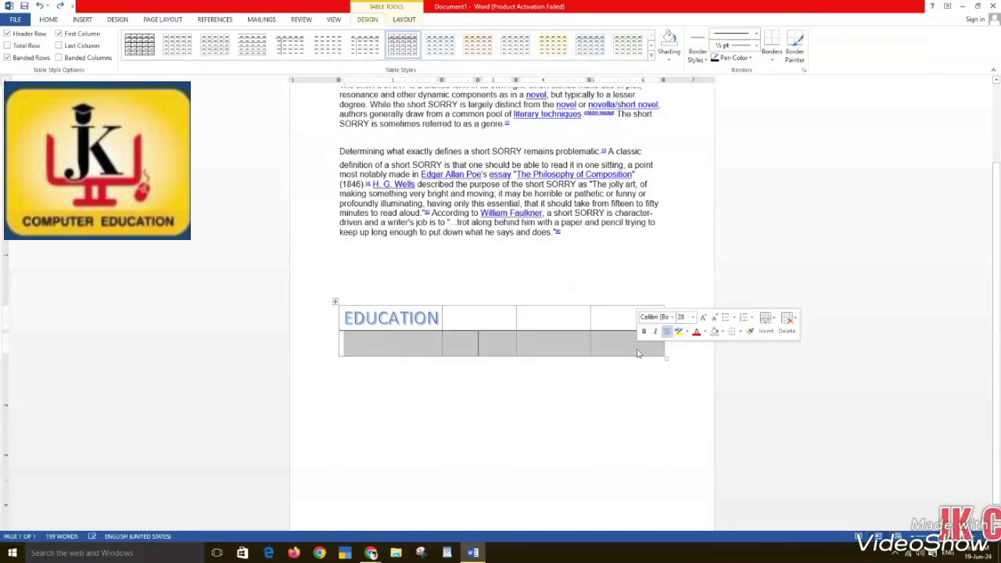
{"action": "left_click", "coordinate": [403, 19]}
{"action": "left_click", "coordinate": [144, 51]}
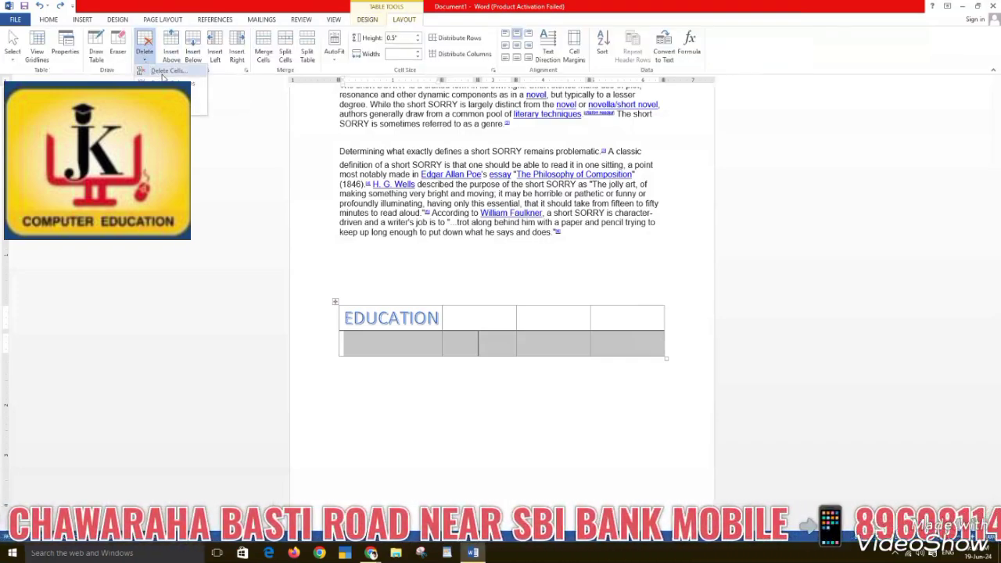
{"action": "left_click", "coordinate": [166, 71]}
{"action": "left_click", "coordinate": [479, 294]}
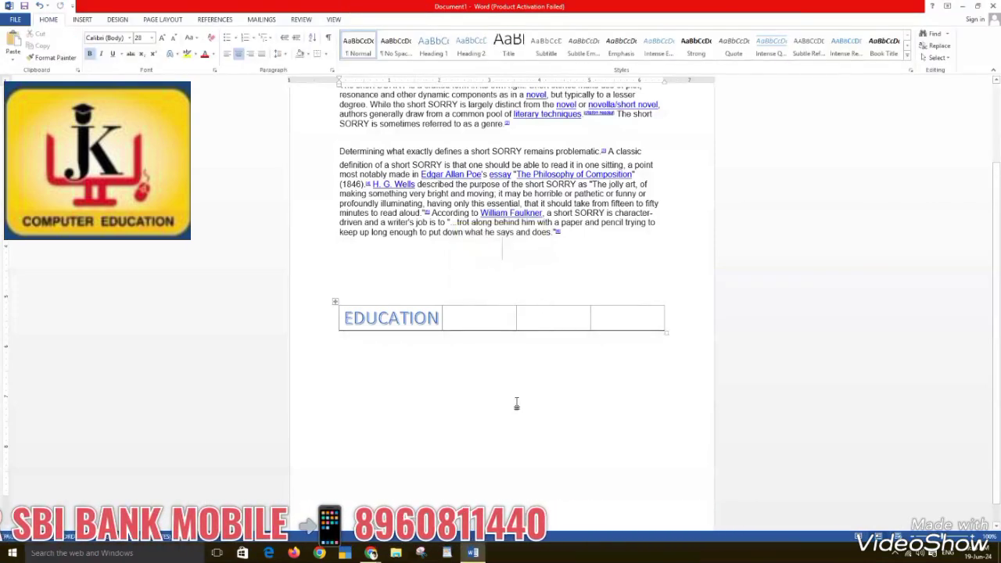